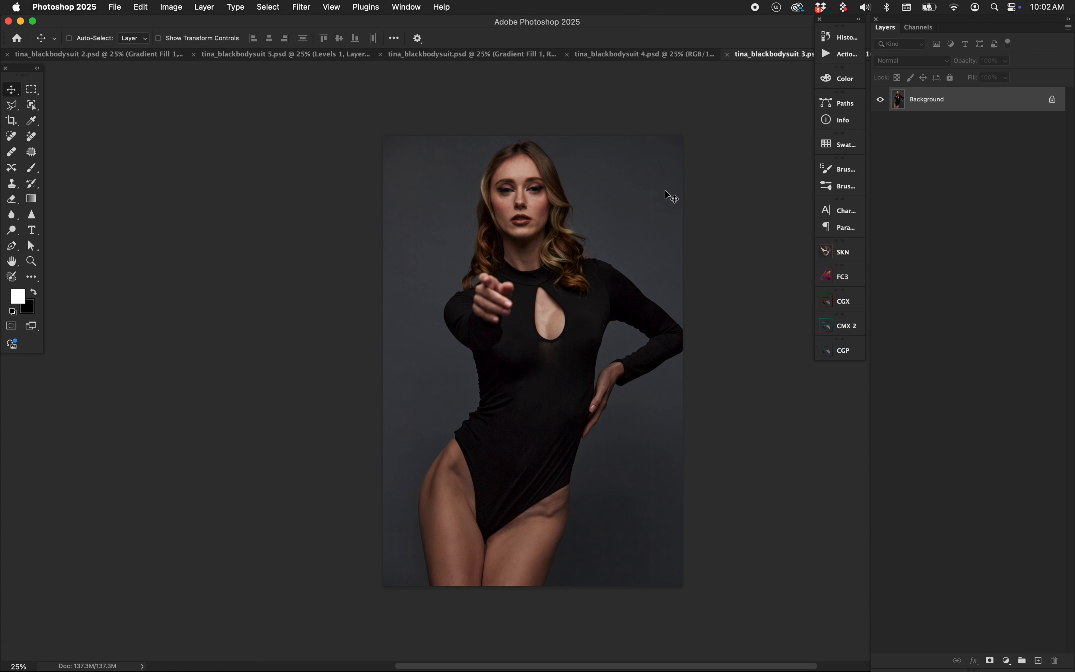
Step: Compare the color-graded and ungraded images across the open tina_blackbodysuit documents, along with their layer stacks
click(634, 57)
click(508, 50)
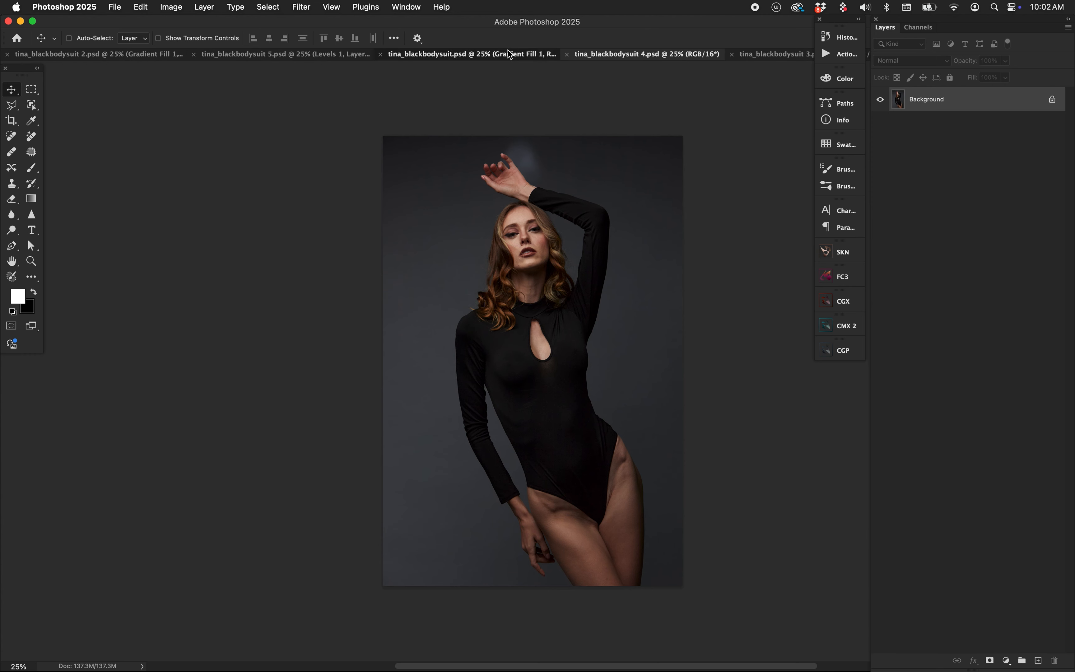
click(317, 55)
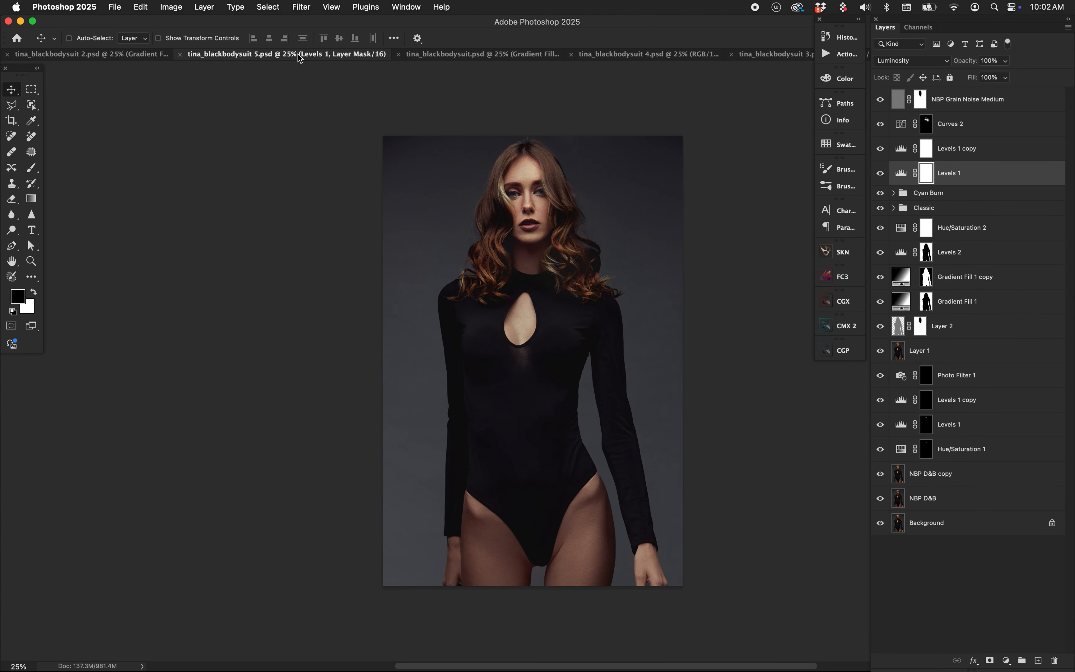
click(141, 56)
click(270, 58)
click(457, 54)
click(611, 54)
click(765, 53)
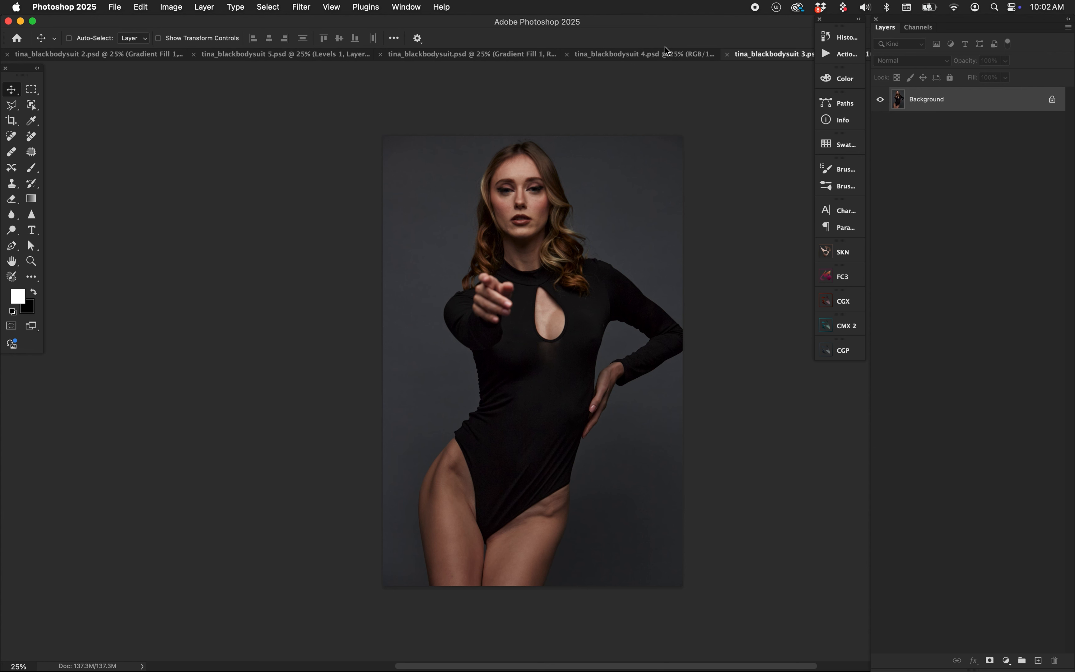
click(661, 55)
click(514, 53)
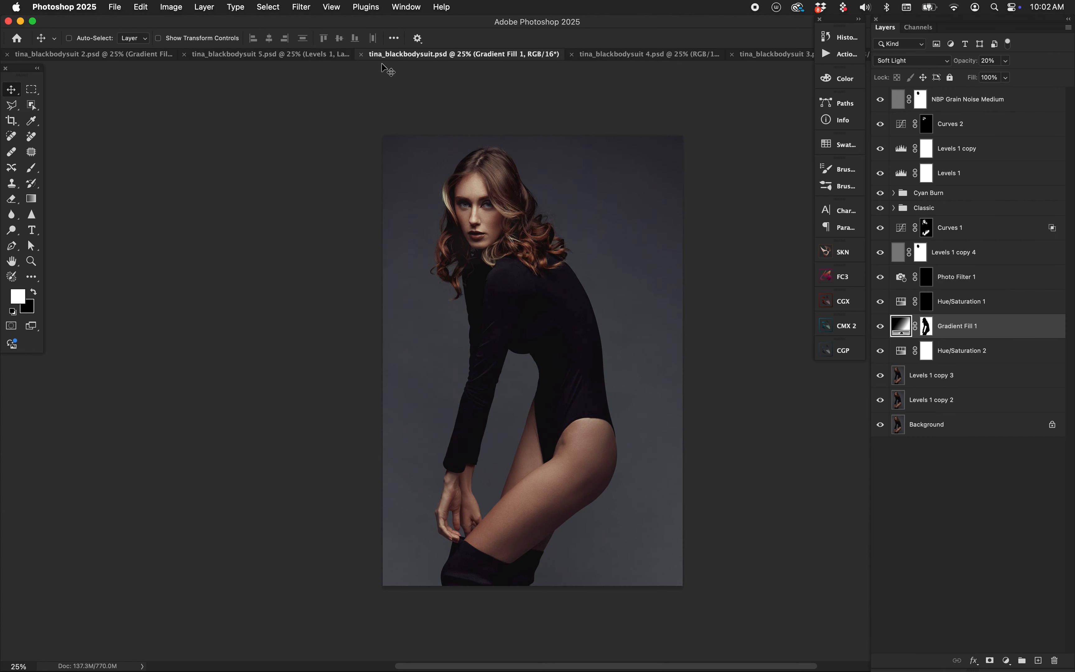
click(304, 55)
click(630, 54)
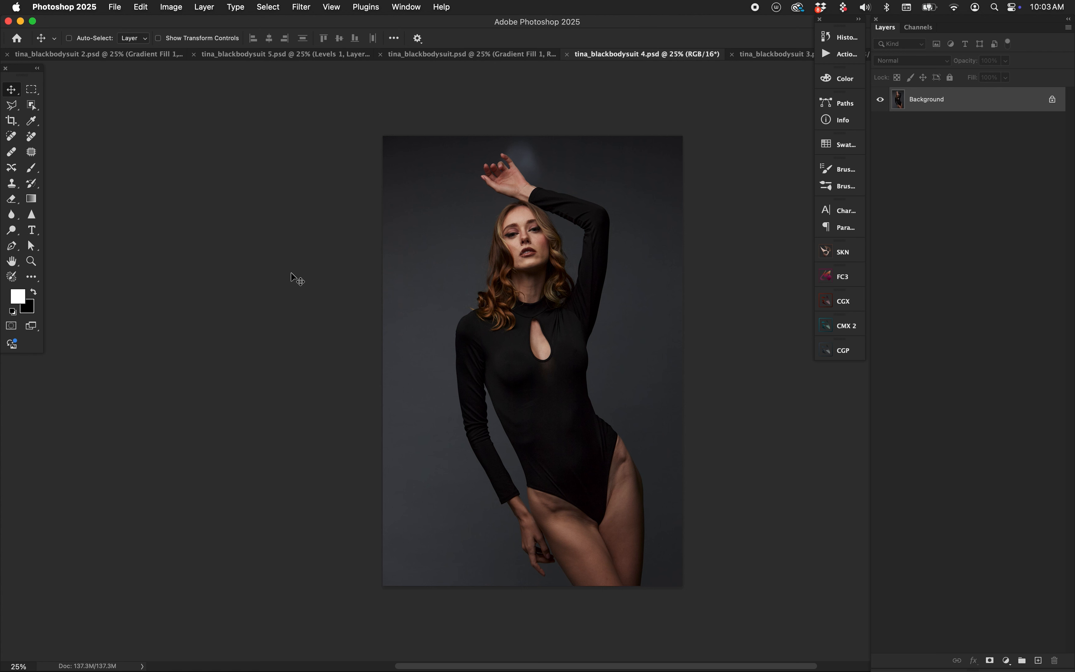
click(226, 55)
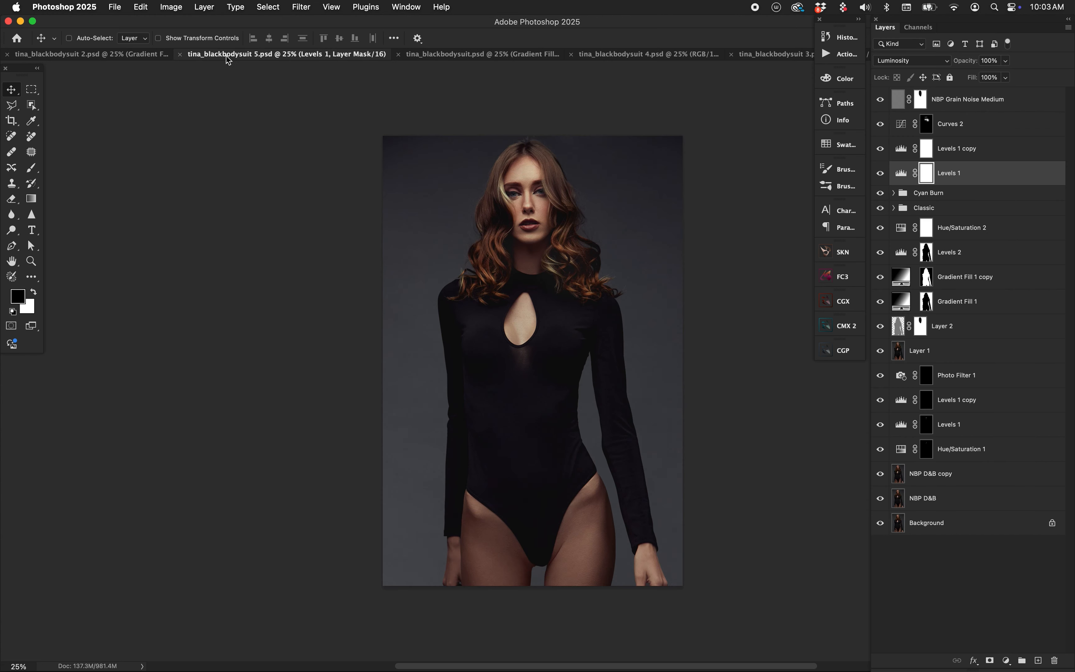
click(165, 56)
click(467, 55)
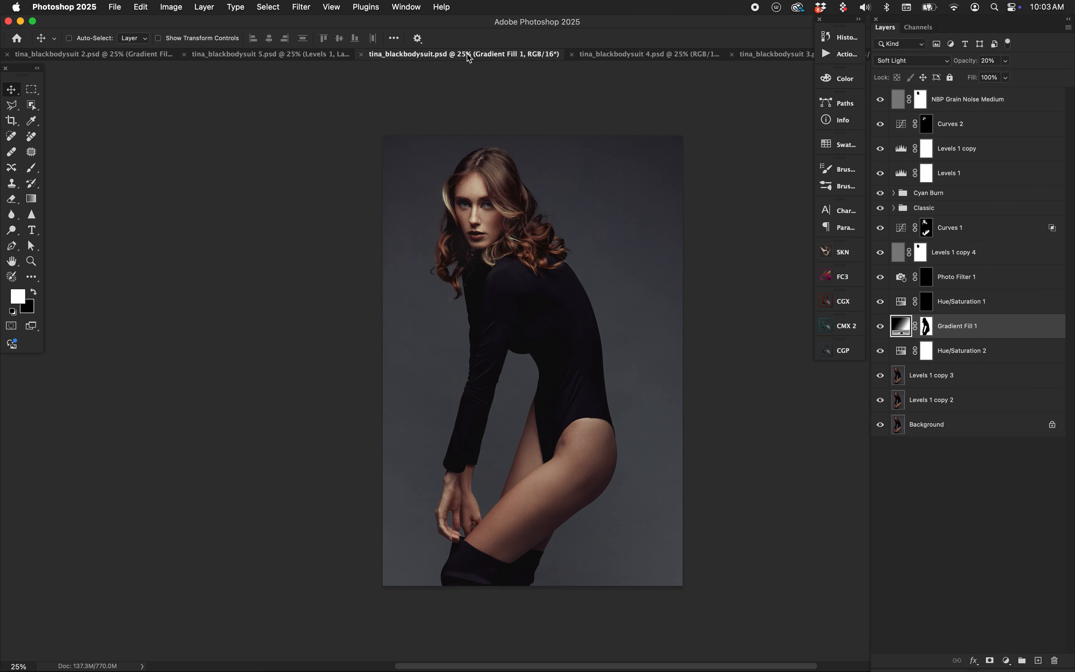
click(663, 54)
click(799, 53)
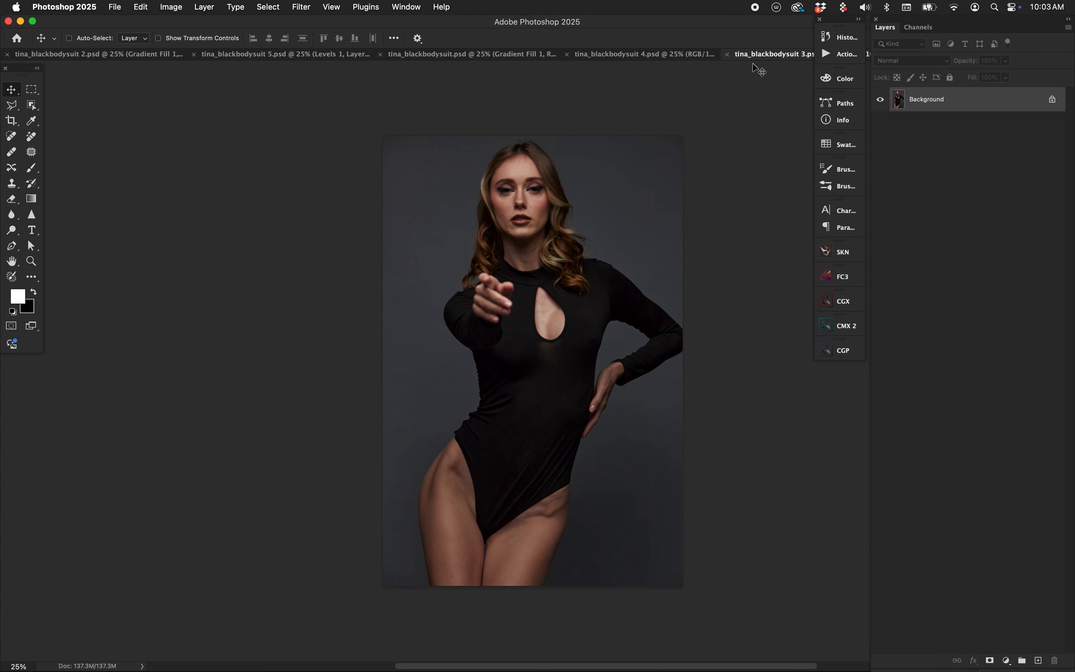
Step: Detach all six tina_blackbodysuit documents from the tab bar into separate floating windows
drag(765, 55, 258, 161)
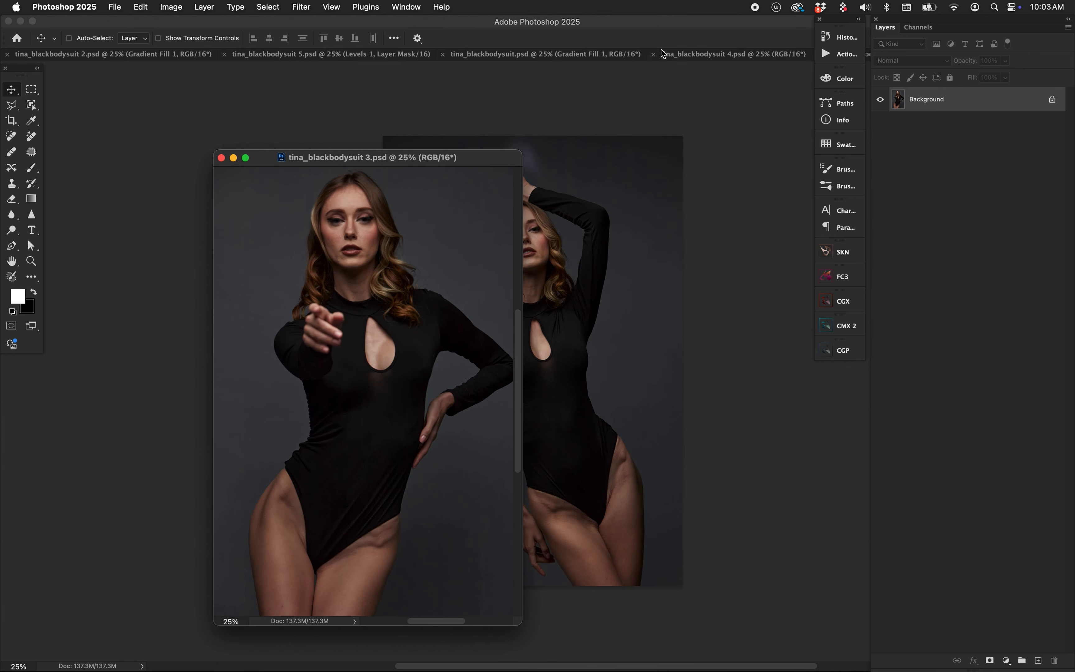
drag(702, 58, 550, 269)
drag(582, 58, 467, 238)
drag(374, 58, 207, 185)
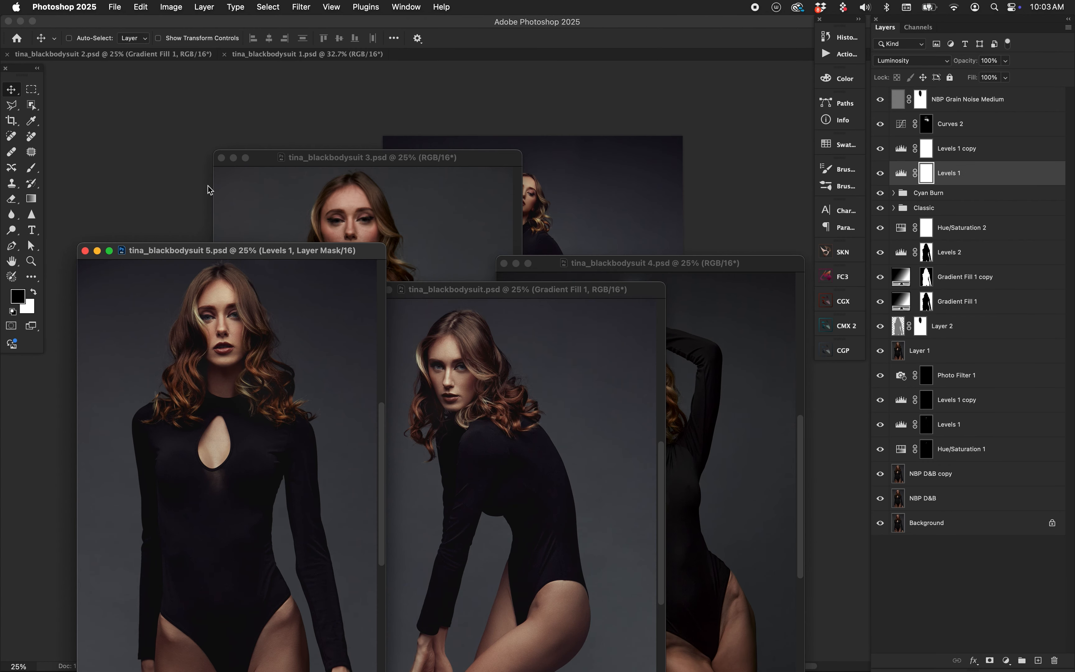
drag(163, 60, 328, 172)
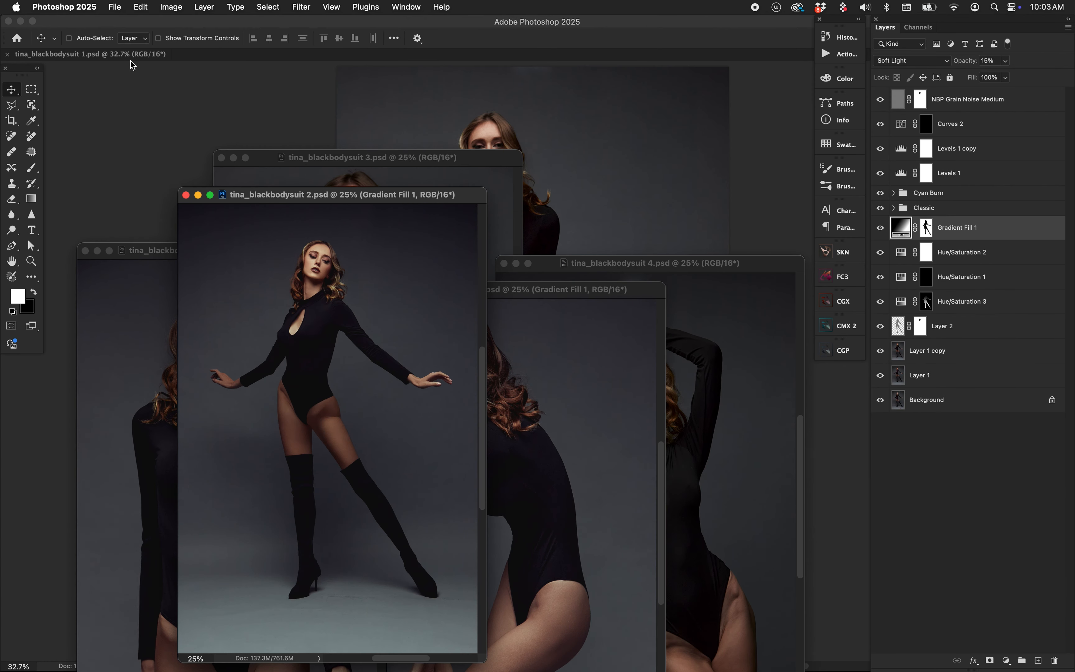
drag(120, 56, 545, 87)
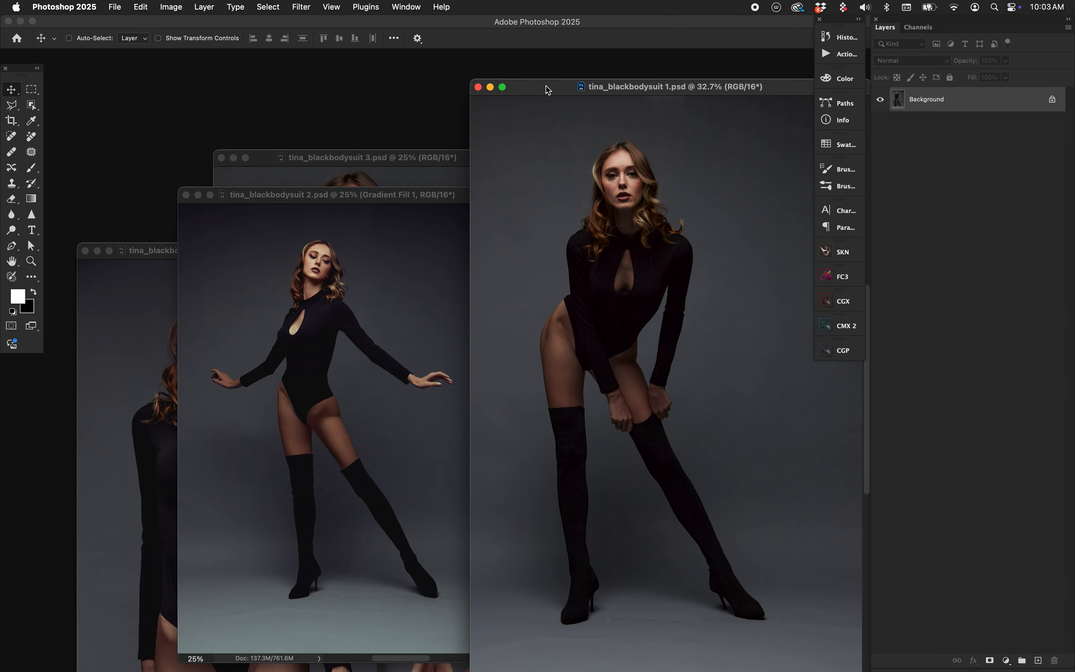
Step: Place the tina_blackbodysuit 2.psd window beside tina_blackbodysuit 1.psd and compare the two full-length images
click(406, 290)
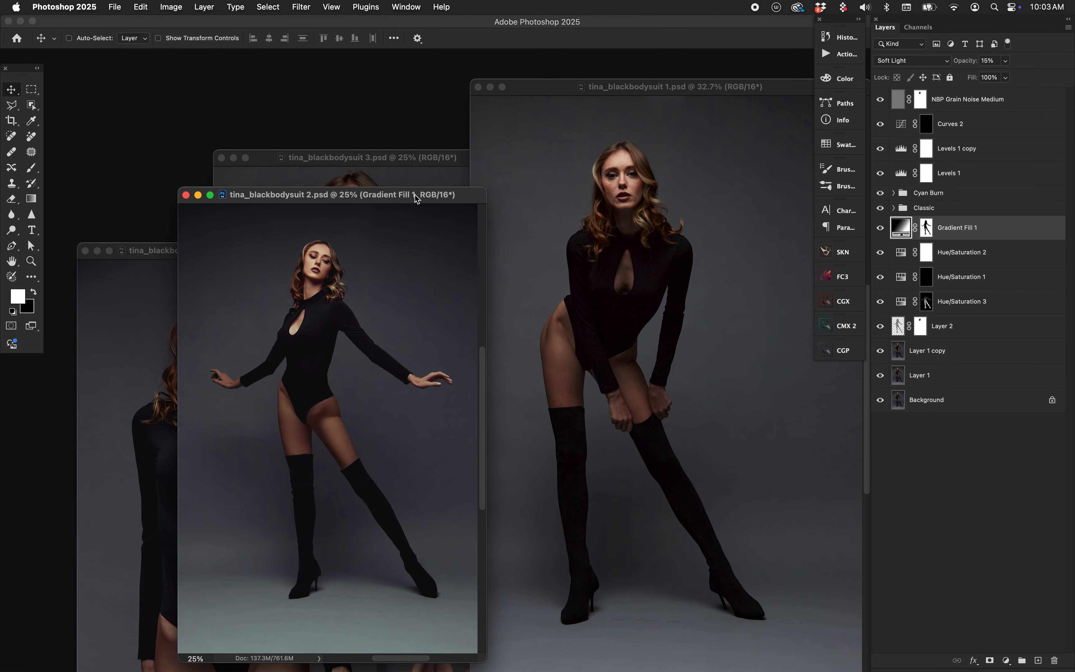
drag(414, 195, 439, 99)
click(644, 205)
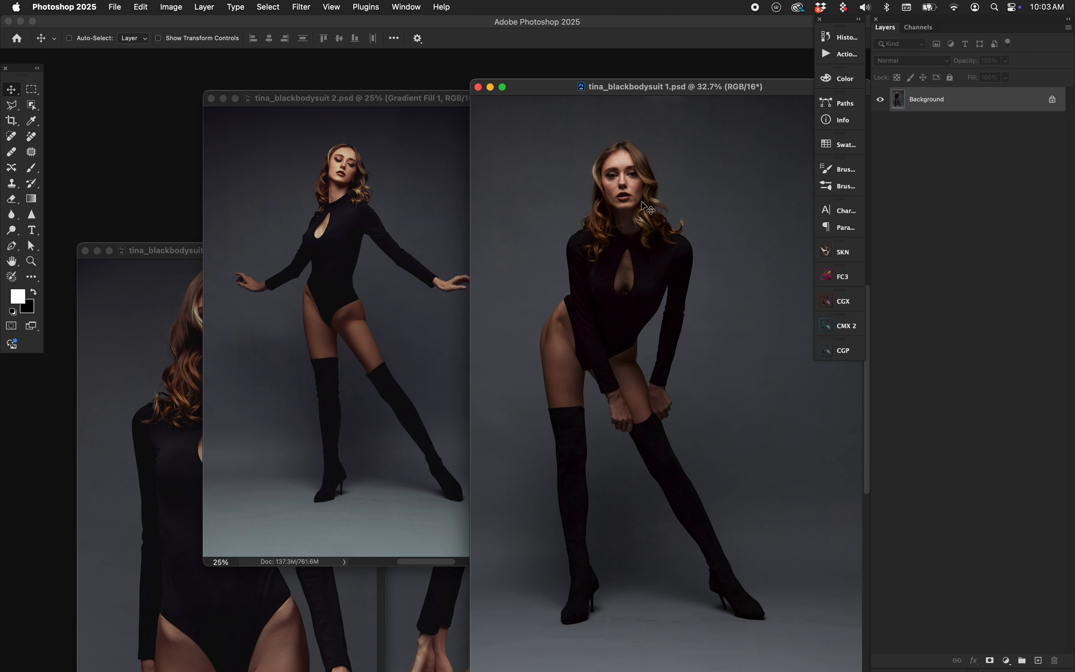
click(391, 196)
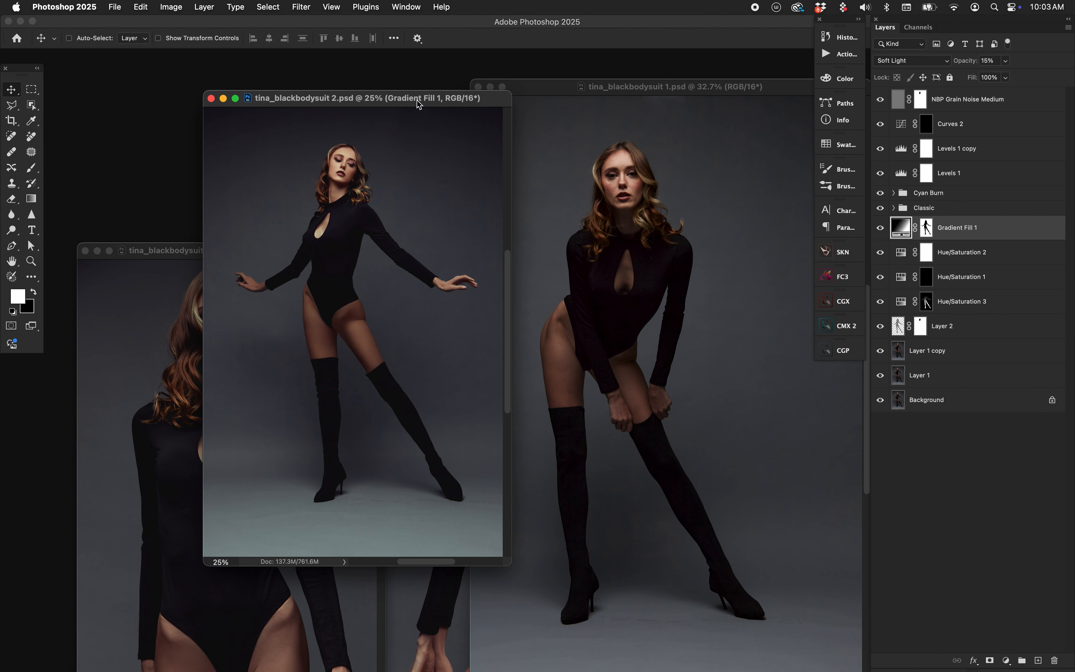
Step: Zoom out tina_blackbodysuit.psd and its numbered versions 1, 4 and 5 to 16.67% so their windows shrink
click(610, 202)
key(super+minus)
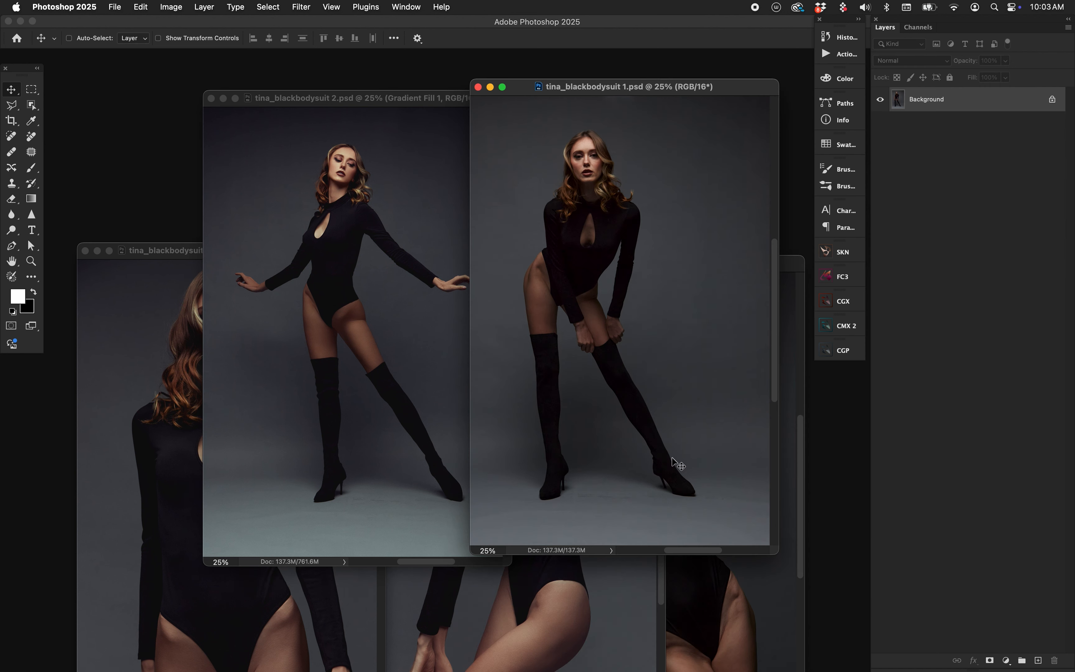
click(597, 589)
key(super+minus)
click(714, 594)
key(super+minus)
click(677, 248)
key(super+minus)
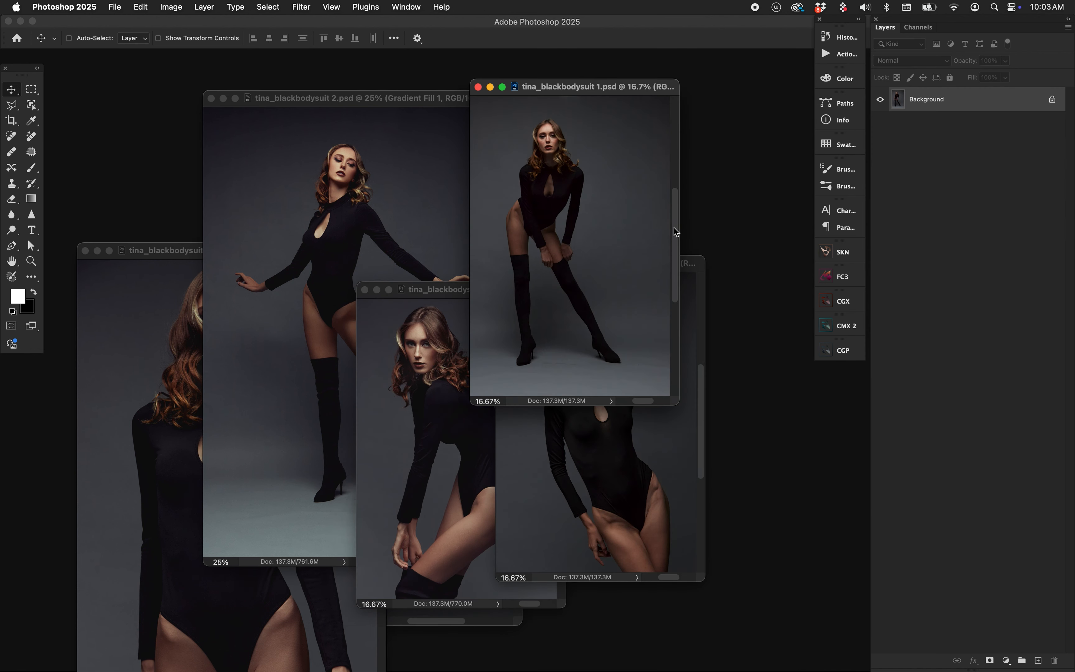
click(164, 362)
key(super+minus)
Step: Examine the graded tina_blackbodysuit 2.psd image enlarged in full-screen view, then return to the floating windows
click(401, 237)
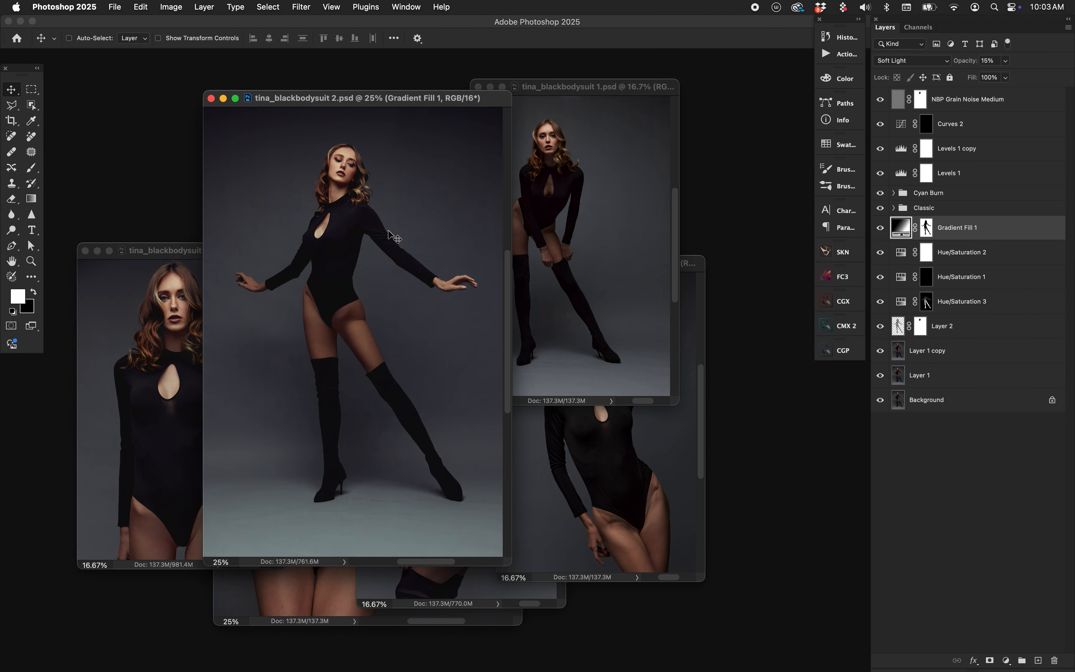
drag(386, 97, 487, 110)
key(f)
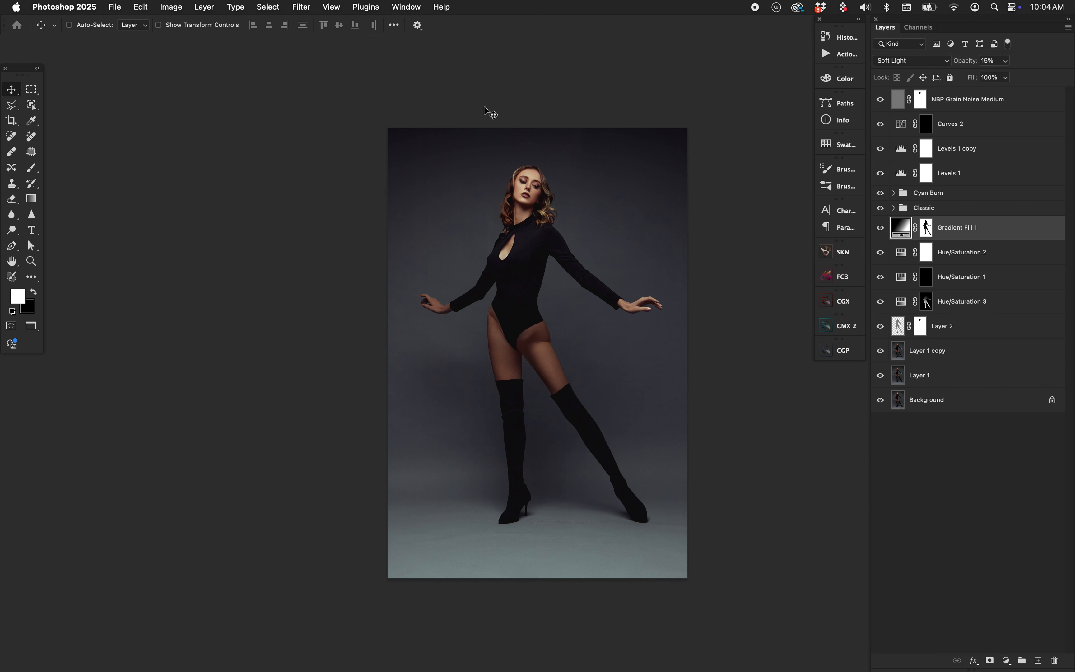
key(super+plus)
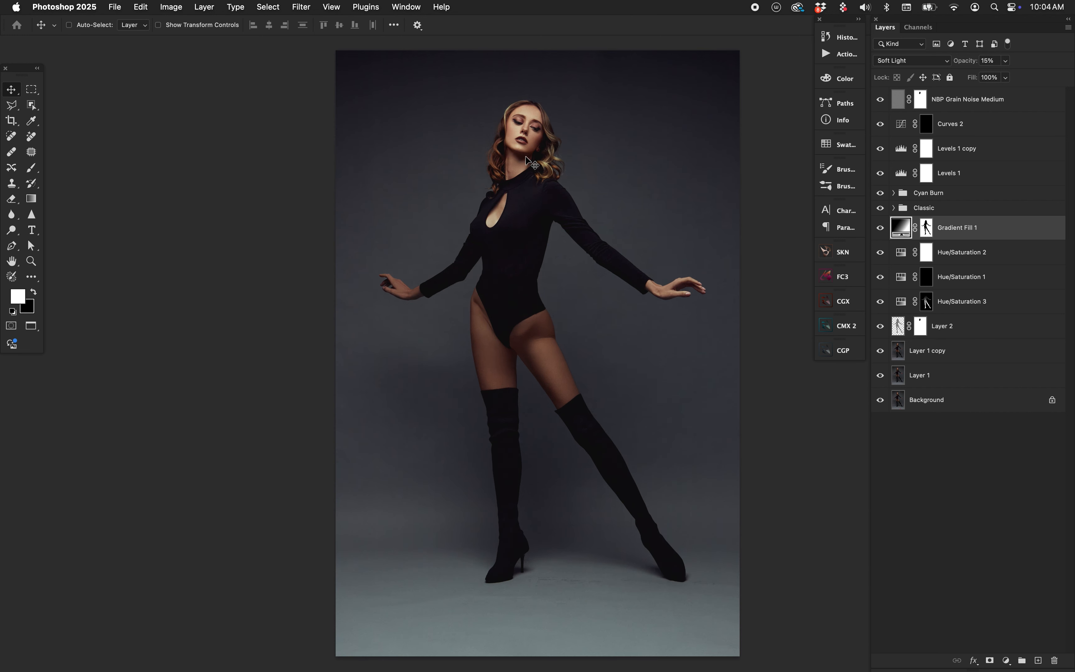
drag(522, 156, 510, 156)
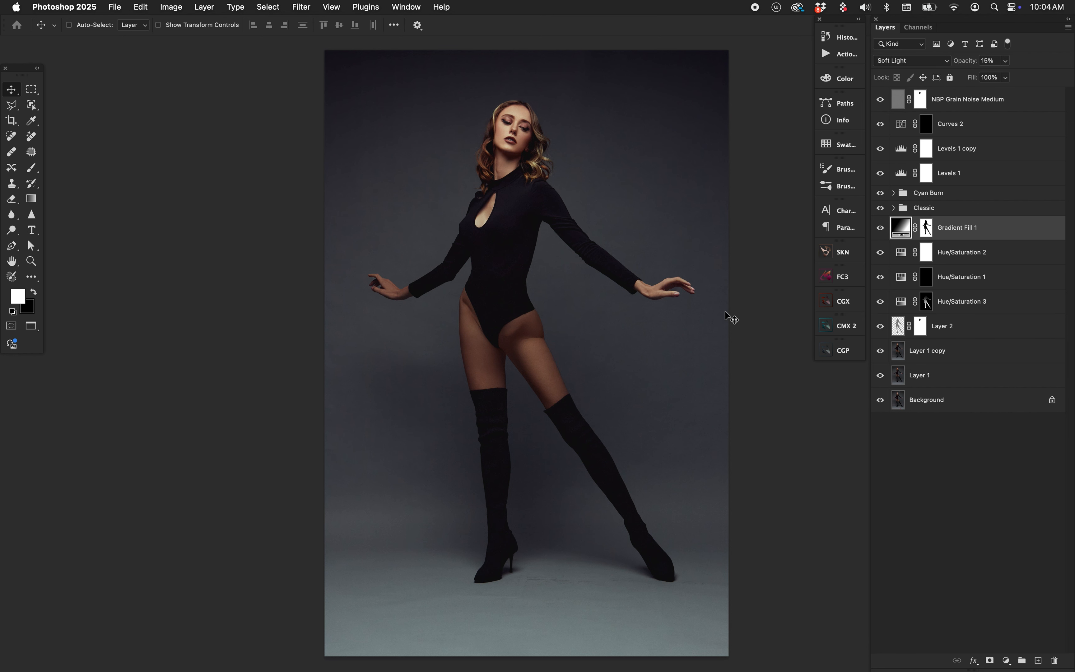
key(f)
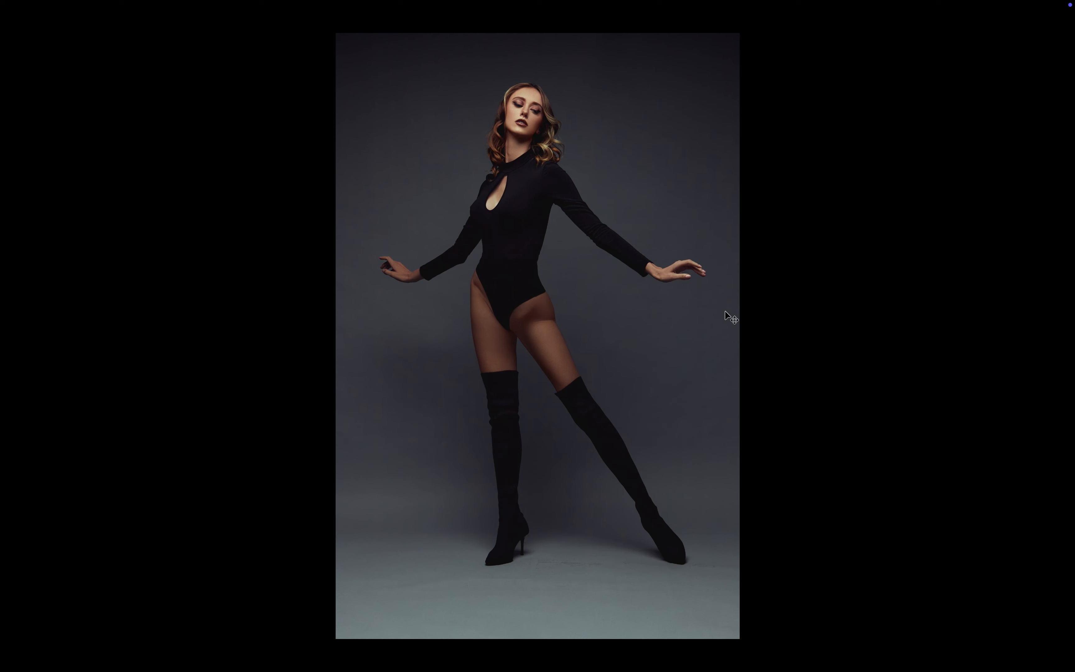
key(f)
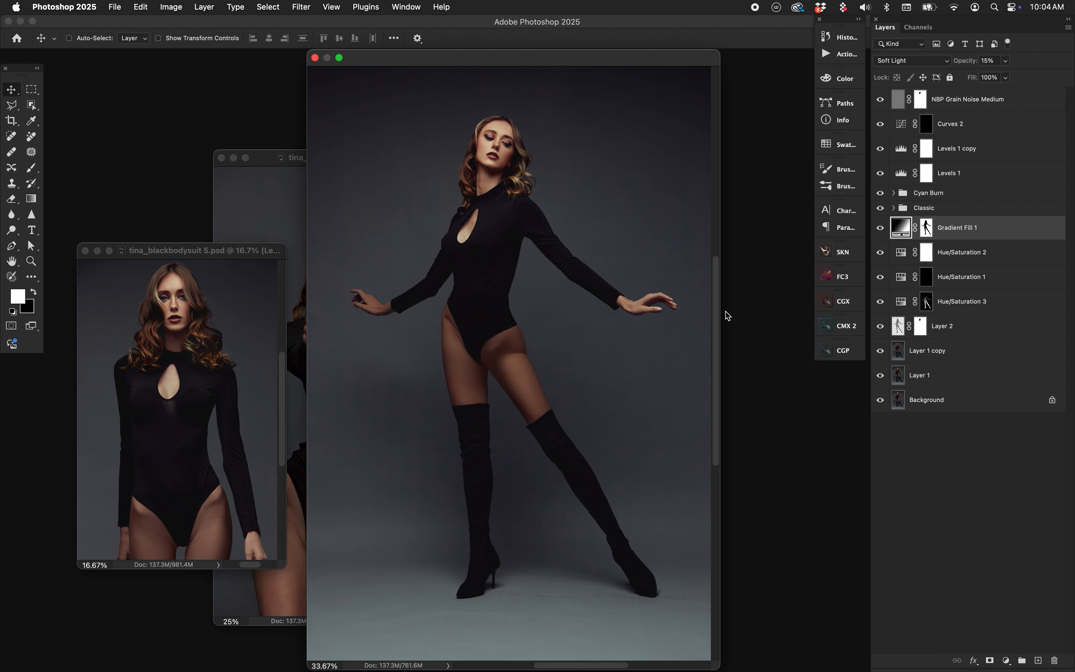
Step: Zoom tina_blackbodysuit 2.psd out to 16.67% and line it up beside tina_blackbodysuit 5.psd in an upper row
key(super+minus)
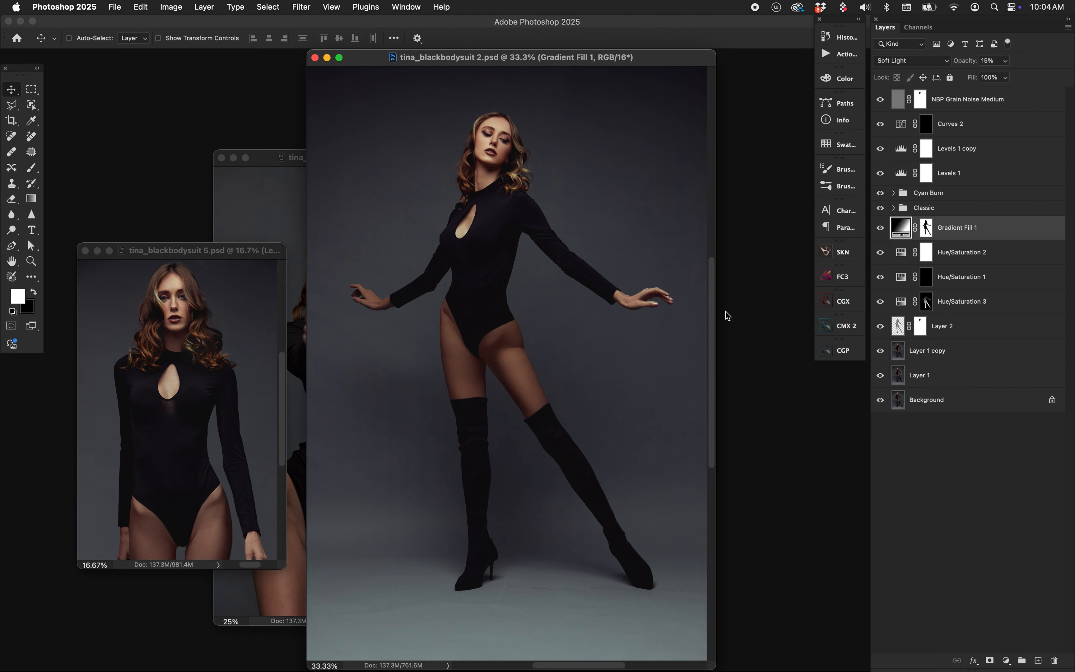
key(super+minus)
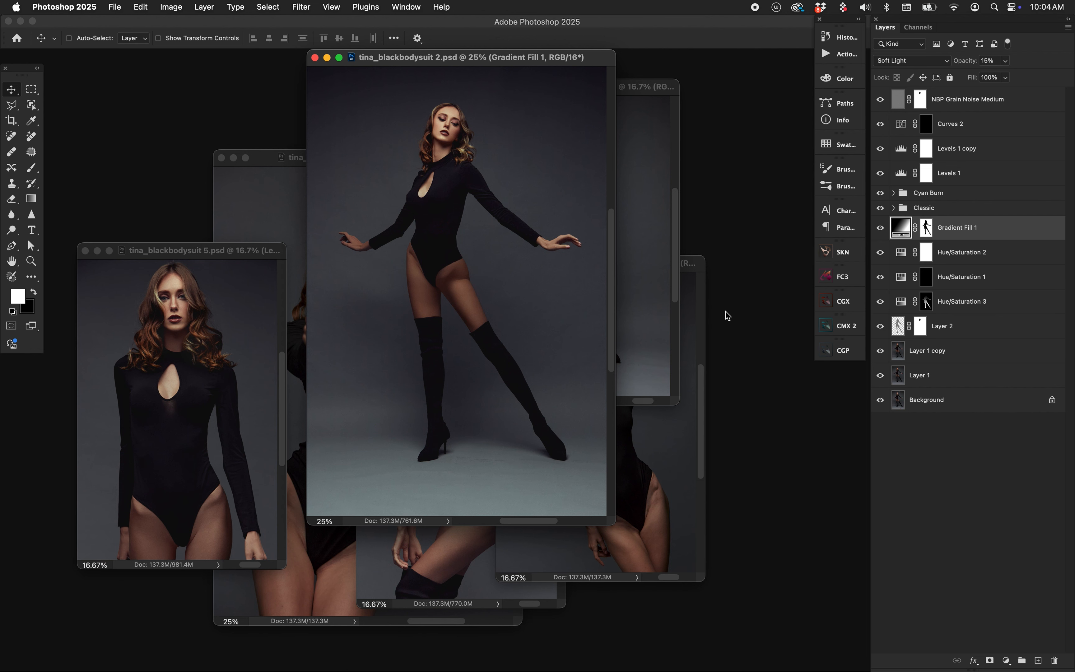
key(super+minus)
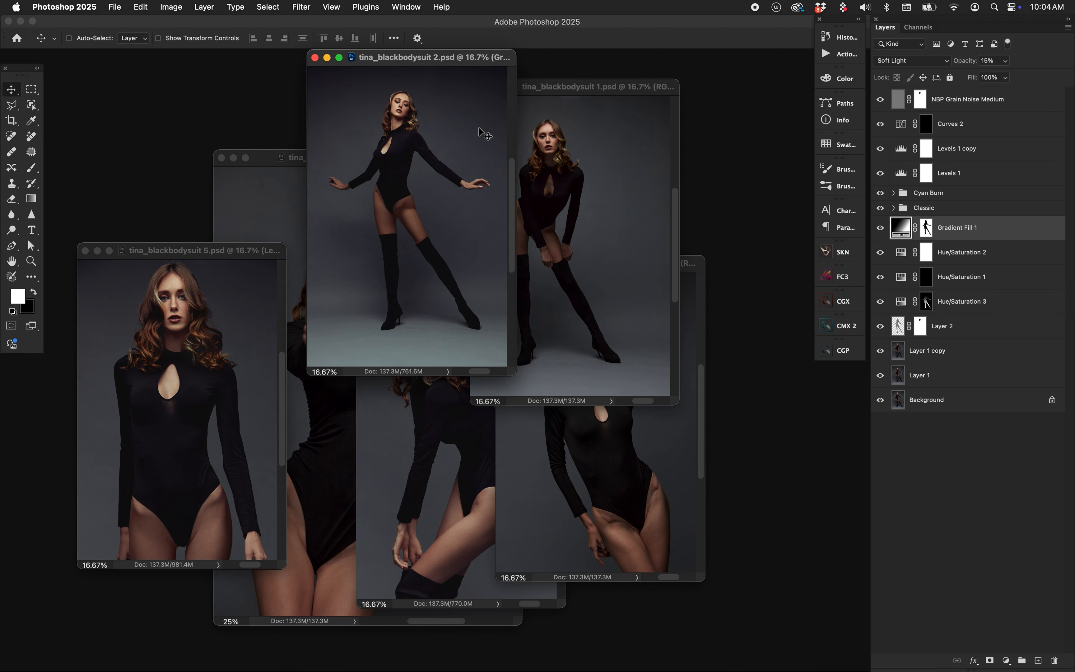
drag(232, 257, 208, 70)
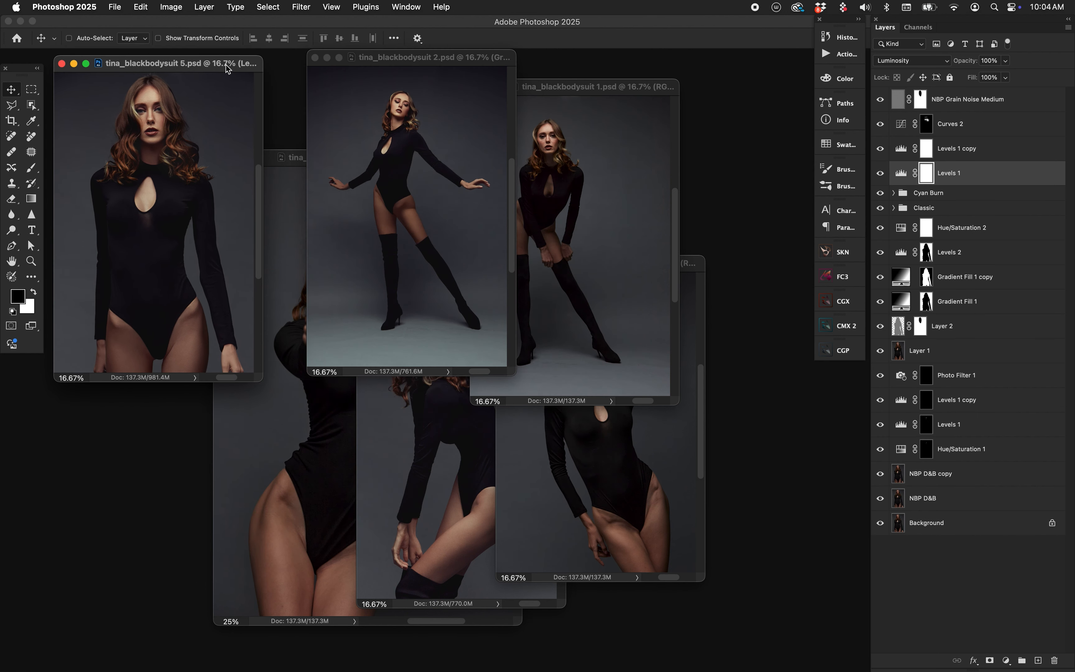
drag(438, 57, 405, 67)
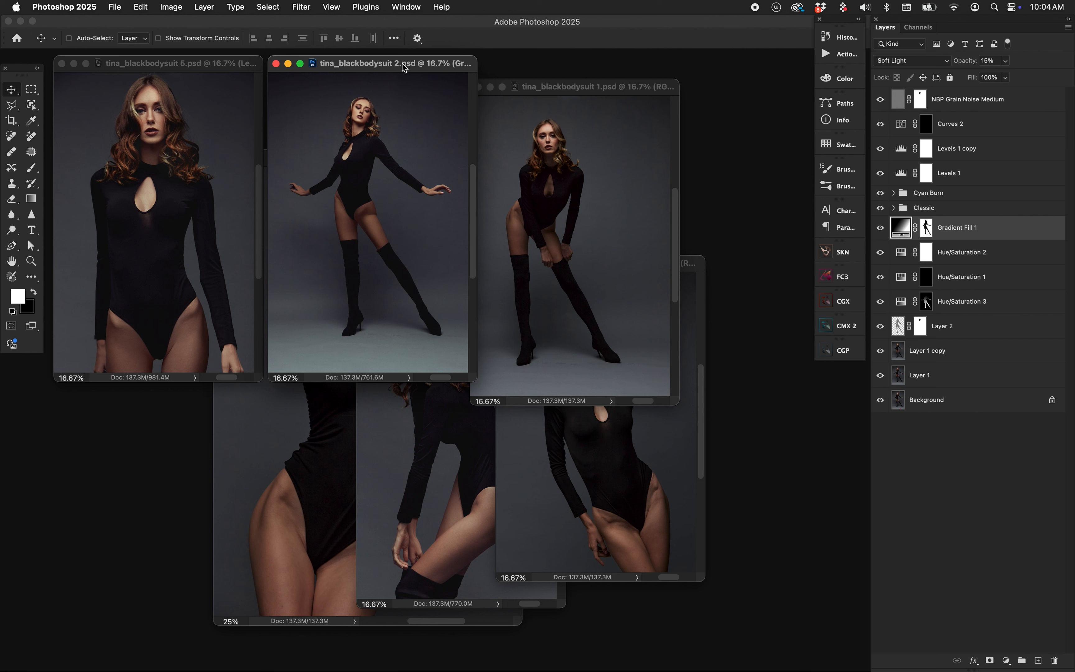
Step: Start a lower row with tina_blackbodysuit.psd and, zoomed out to 16.67%, tina_blackbodysuit 3.psd beside it
click(416, 491)
drag(496, 293, 182, 358)
click(381, 422)
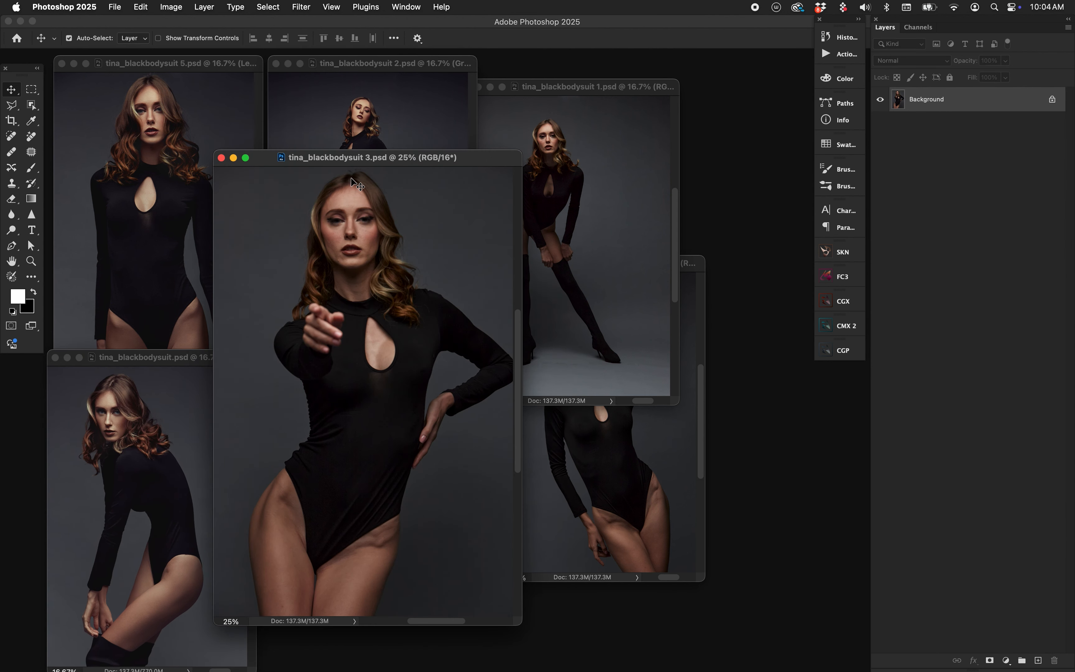
key(super+minus)
drag(289, 159, 331, 359)
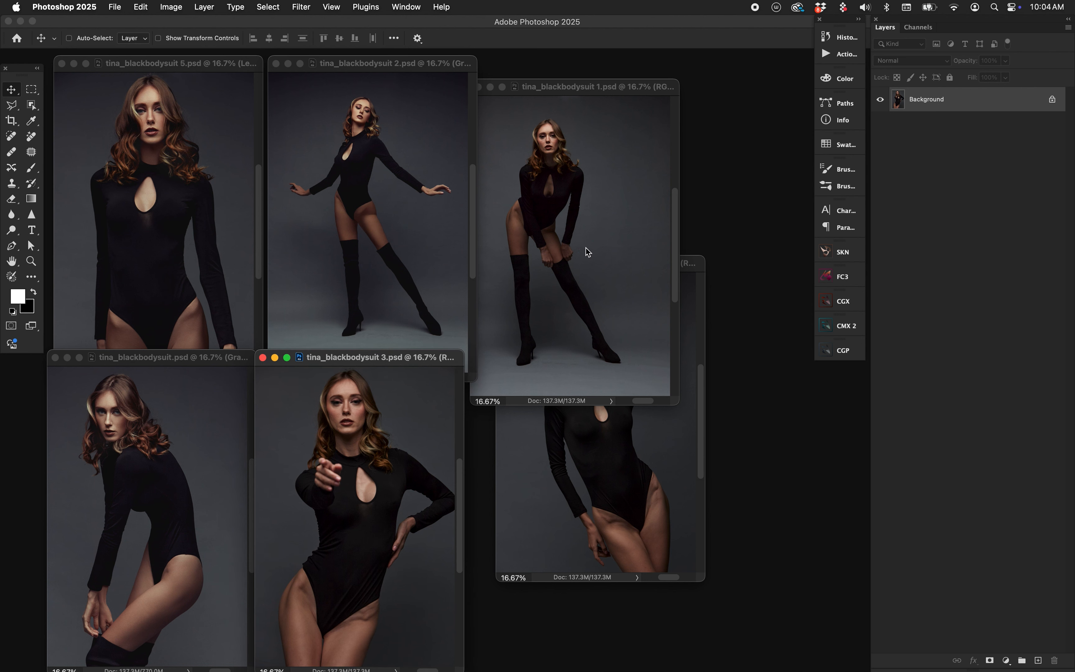
Step: Complete the window grid with tina_blackbodysuit 1.psd ending the upper row and tina_blackbodysuit 4.psd ending the lower row
click(585, 248)
drag(579, 91, 595, 67)
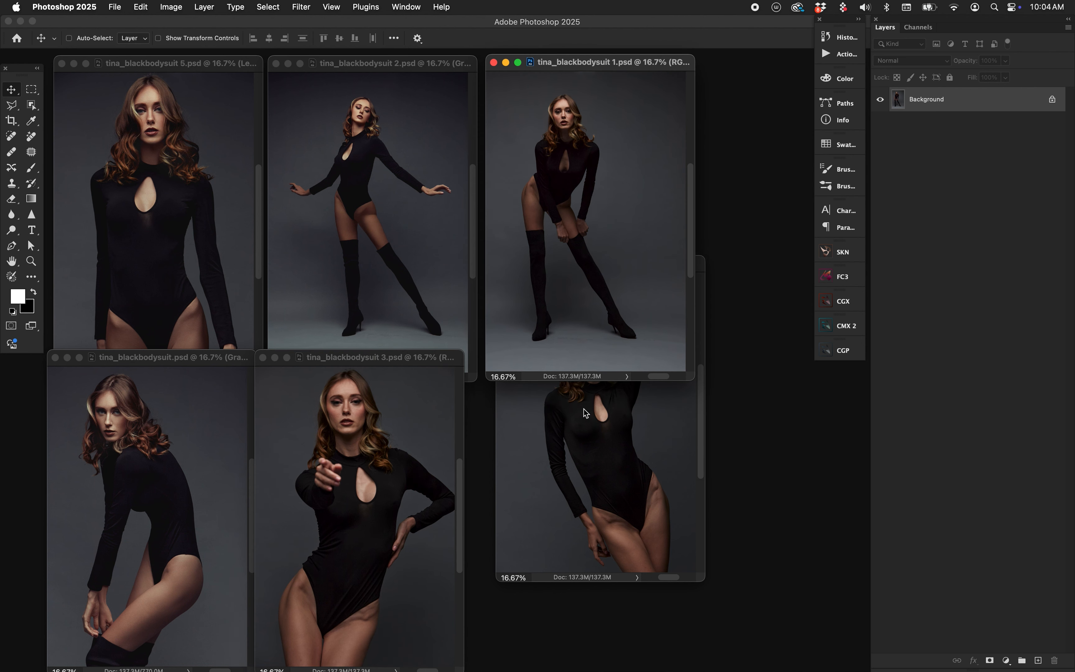
click(588, 437)
drag(580, 265, 553, 373)
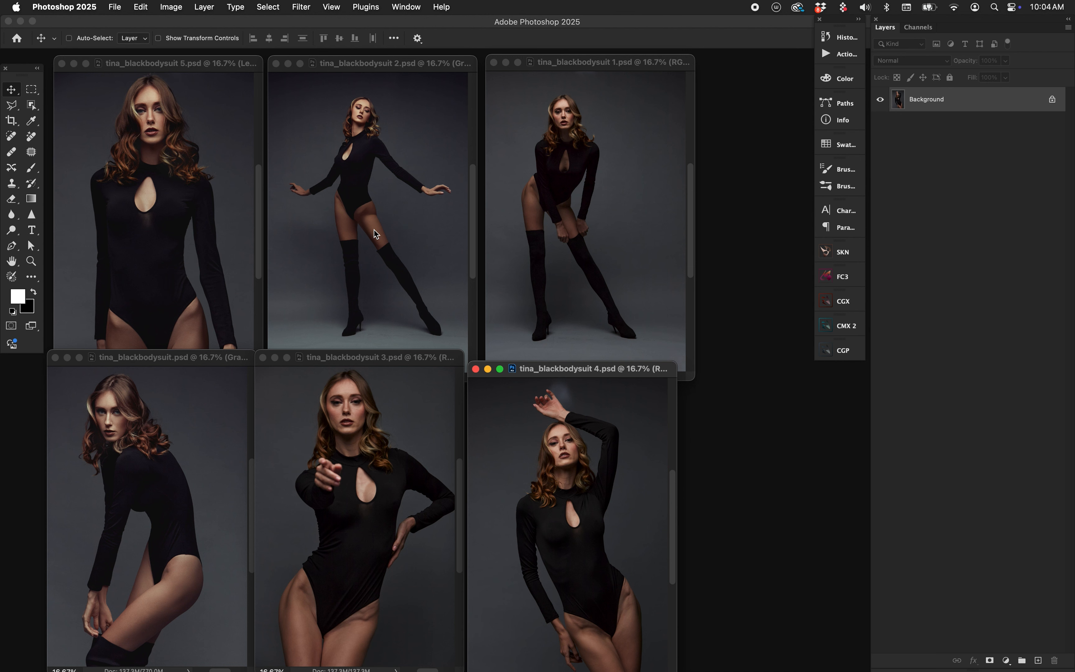
Step: Copy the Levels 1 copy, Levels 1, Cyan Burn and Classic layers from tina_blackbodysuit 2.psd into tina_blackbodysuit 1.psd
click(357, 123)
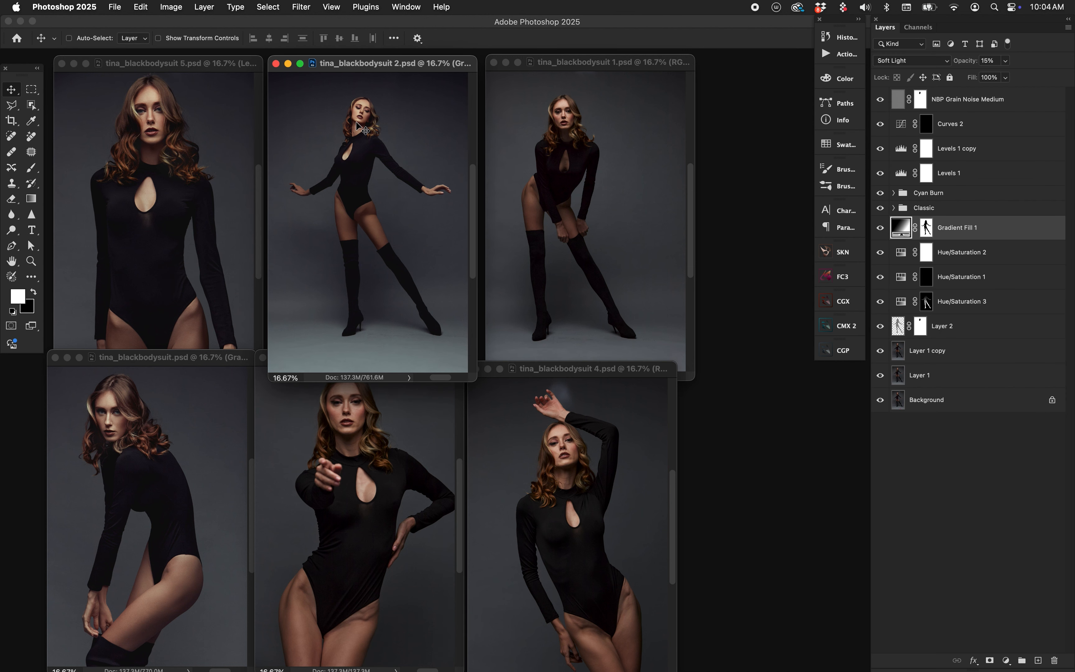
click(940, 209)
click(960, 160)
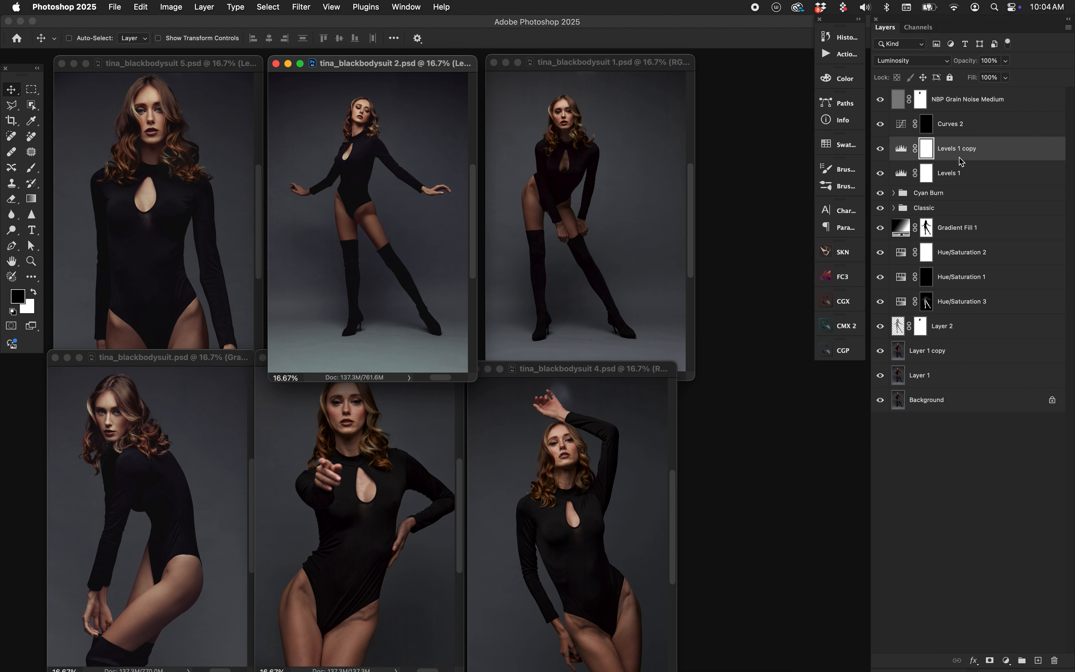
click(955, 173)
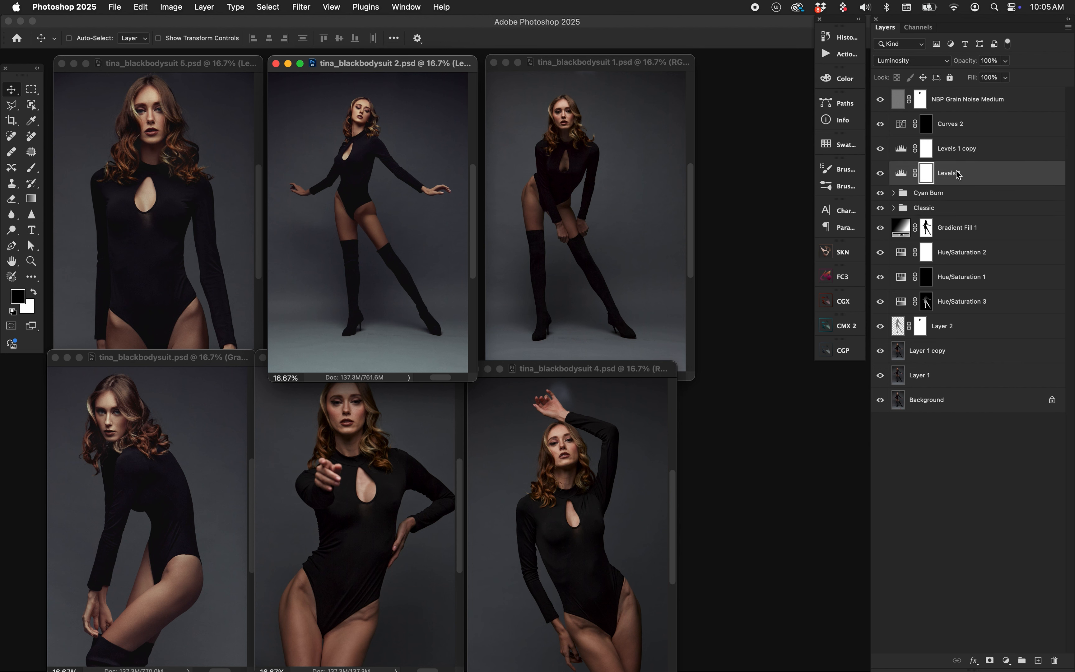
click(947, 200)
click(942, 209)
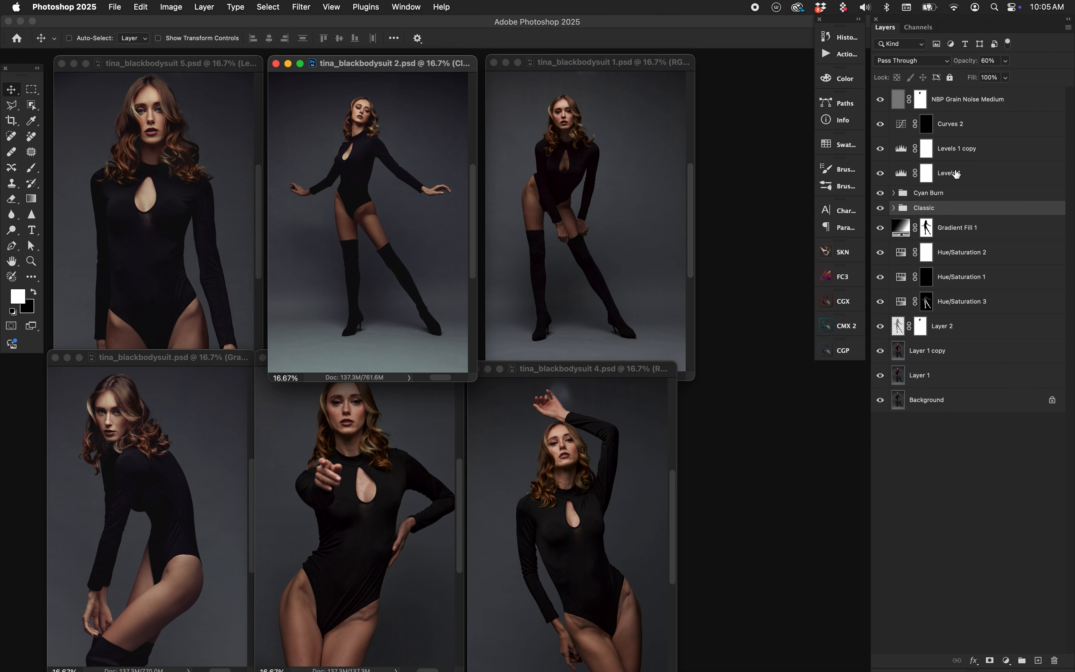
shift+click(961, 153)
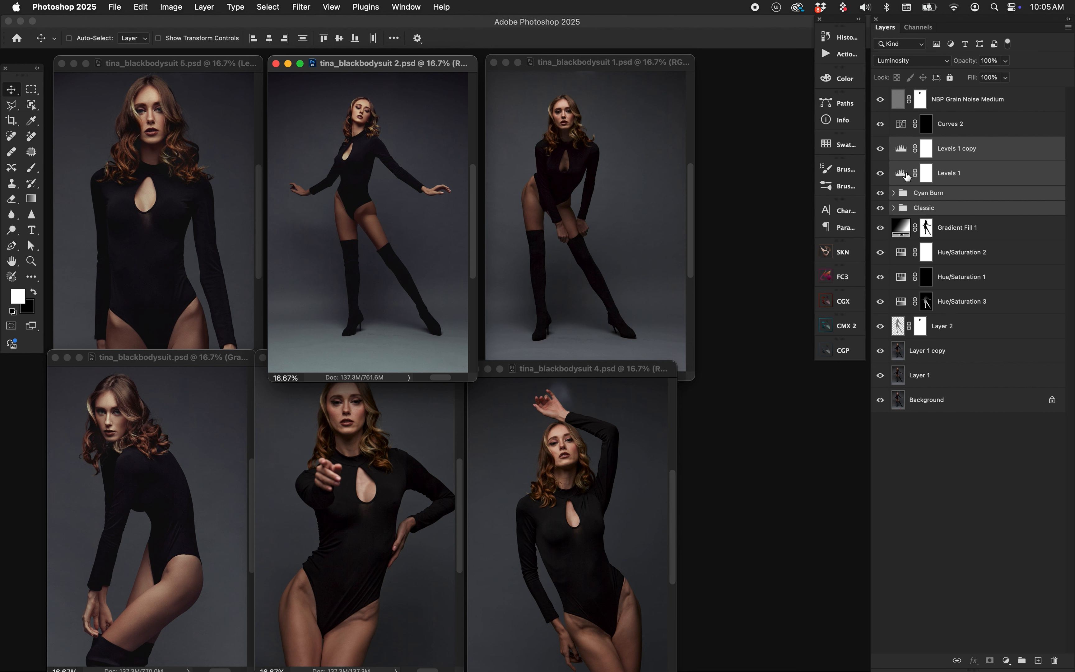
drag(904, 174, 563, 209)
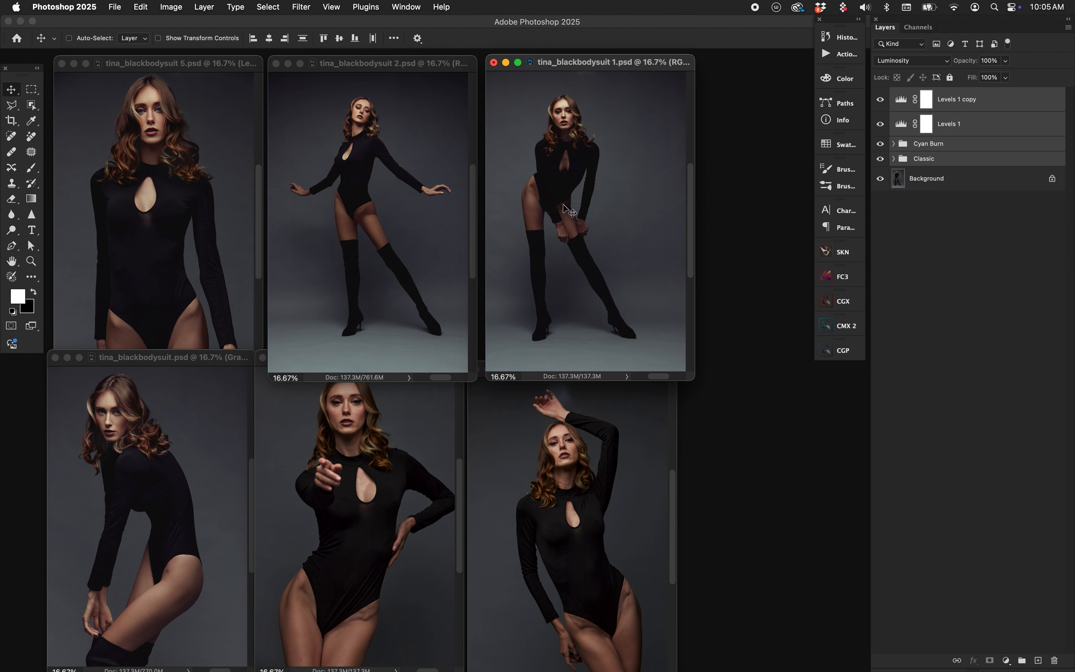
Step: Copy the same four grading layers into tina_blackbodysuit 4.psd and tina_blackbodysuit 3.psd, and select the Levels 1 adjustment in tina_blackbodysuit 4.psd
drag(901, 126, 525, 553)
drag(906, 126, 321, 569)
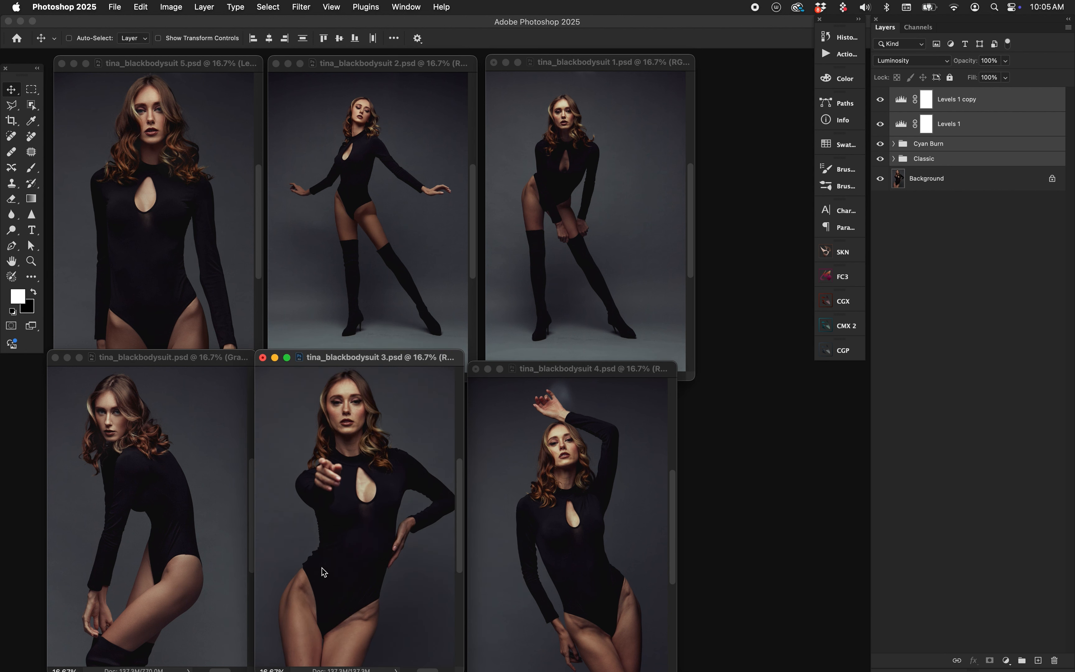
click(590, 491)
click(970, 123)
click(901, 123)
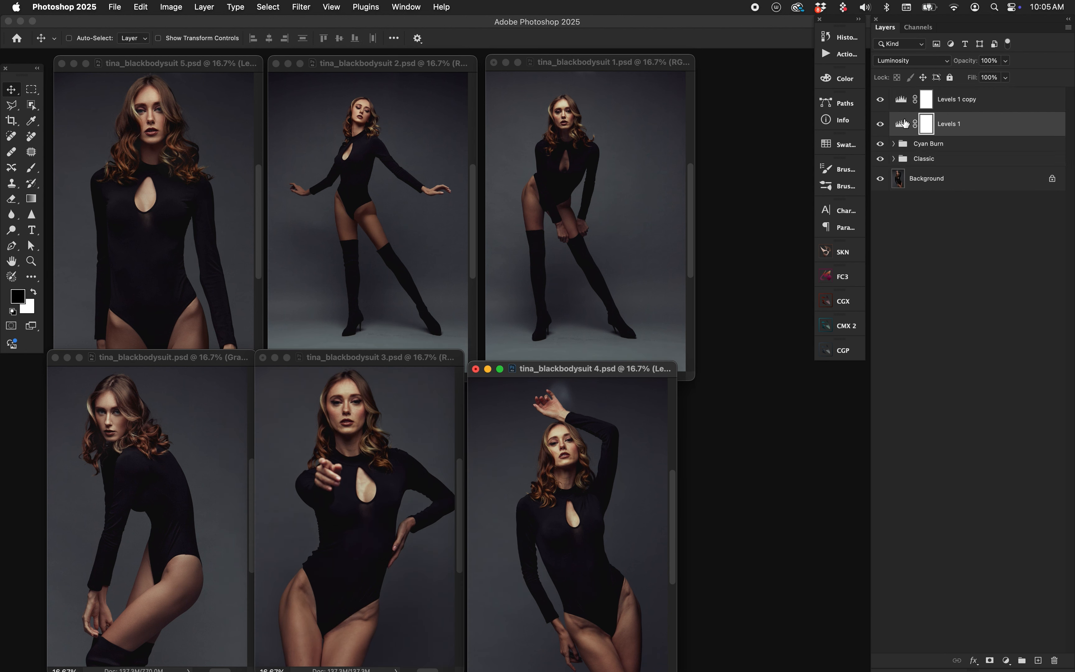
key(x)
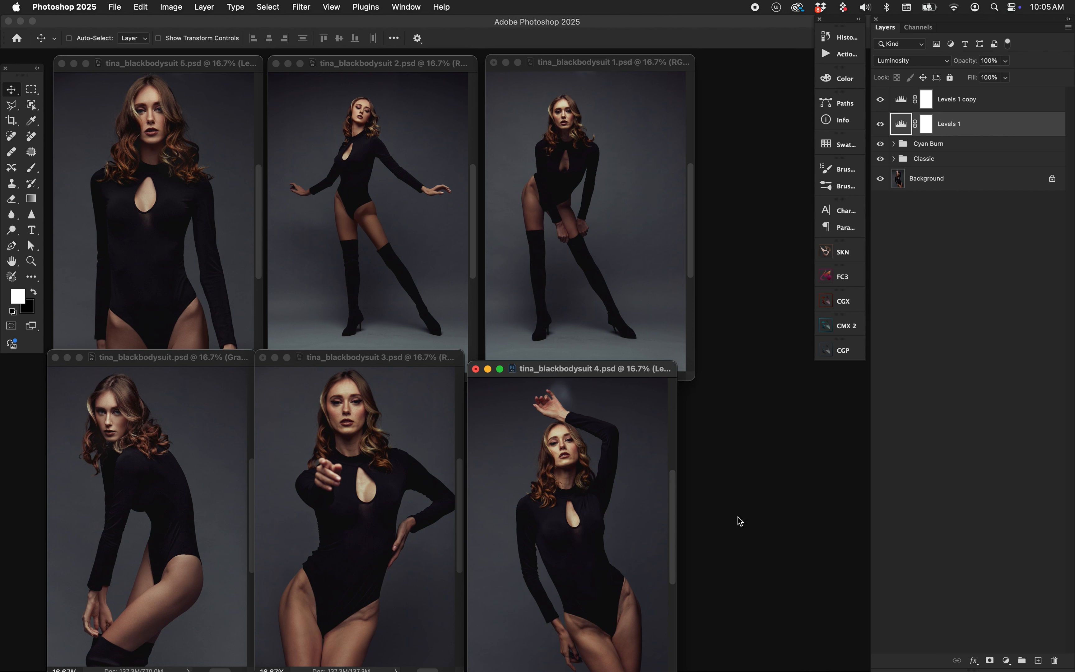
Step: Compare the grade of tina_blackbodysuit 1.psd and tina_blackbodysuit 2.psd with tina_blackbodysuit 5.psd and tina_blackbodysuit.psd
click(595, 240)
click(408, 204)
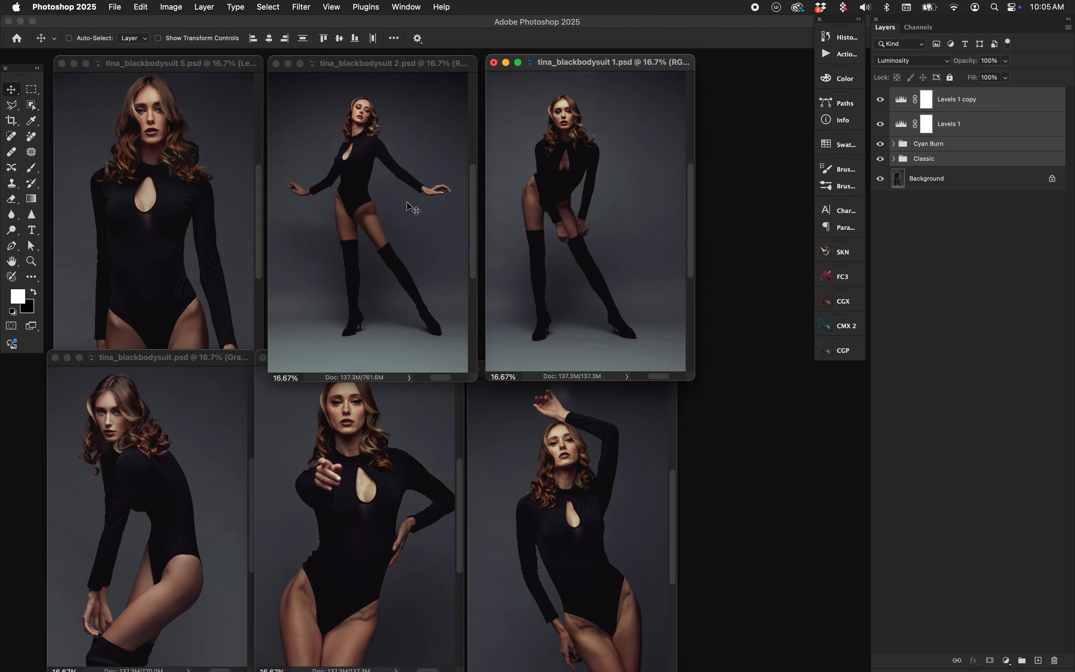
click(205, 229)
click(179, 429)
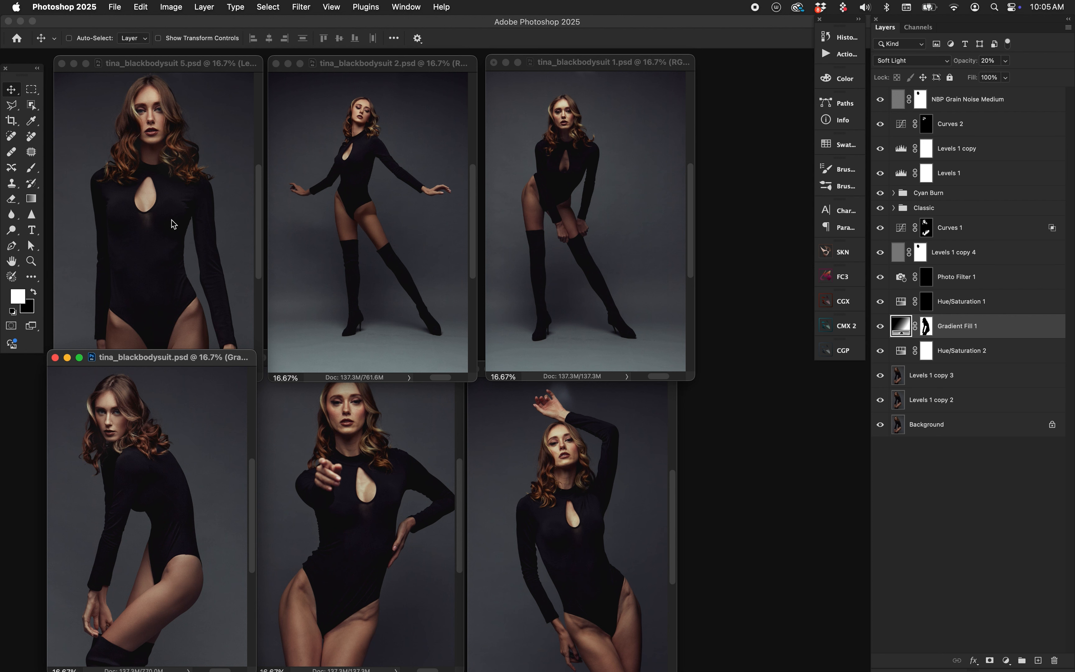
Step: Examine tina_blackbodysuit 2.psd fitted in full-screen view, and return it to a floating window at 16.67%
click(320, 161)
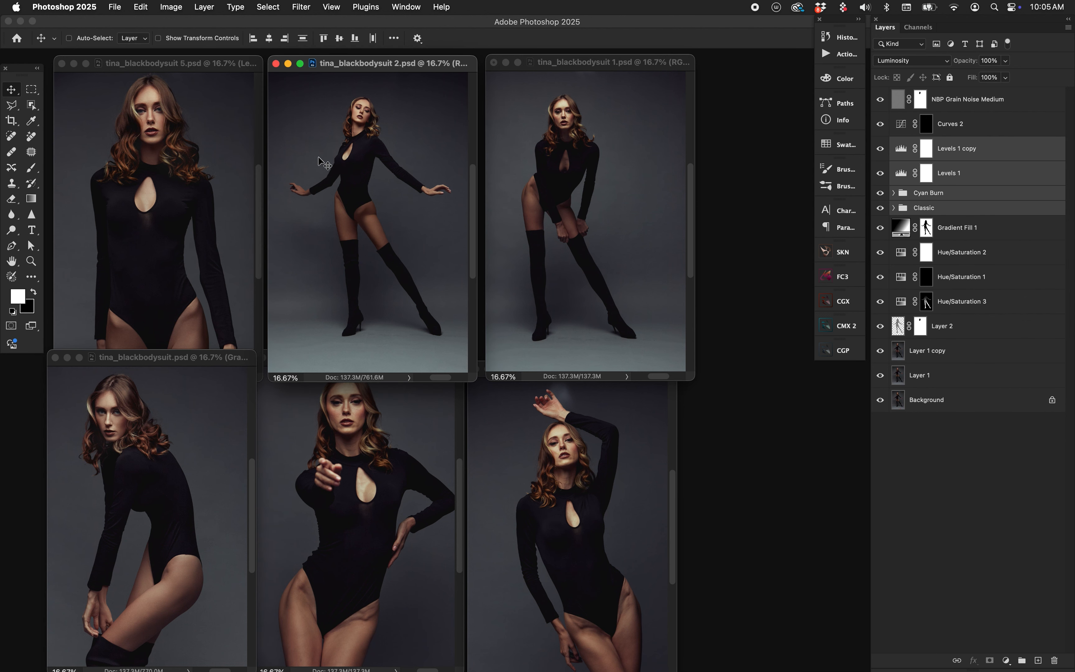
key(f)
key(super+0)
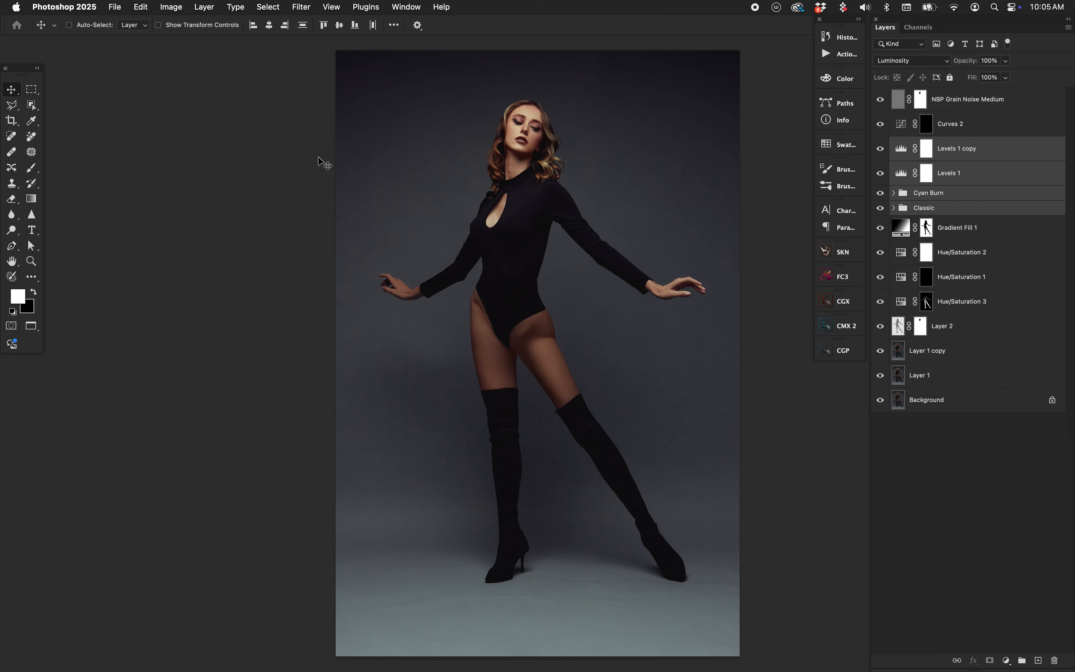
key(f)
key(f)
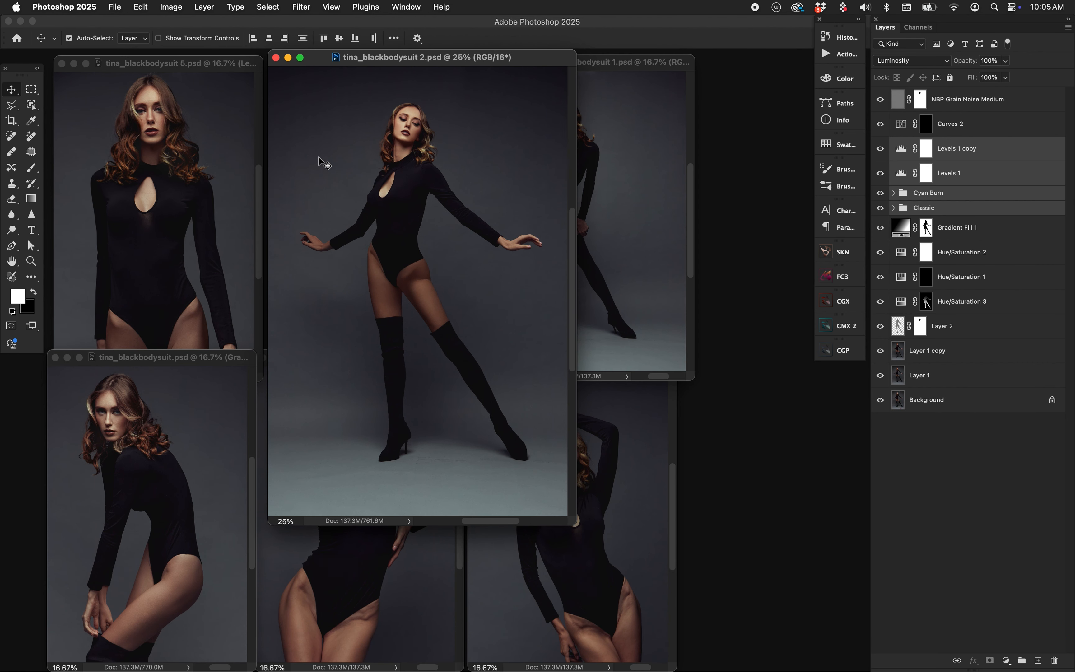
key(super+minus)
Step: Compare the copied grade in tina_blackbodysuit 4.psd, 3.psd and 1.psd against tina_blackbodysuit 5.psd and tina_blackbodysuit.psd
click(568, 465)
click(355, 464)
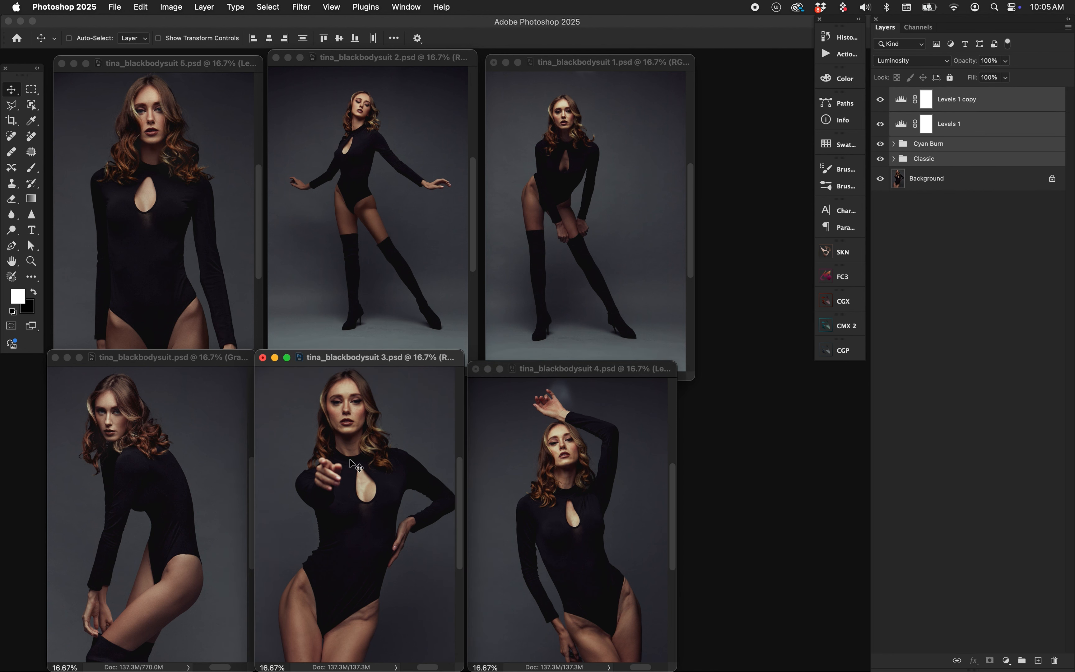
click(540, 275)
click(175, 231)
click(158, 486)
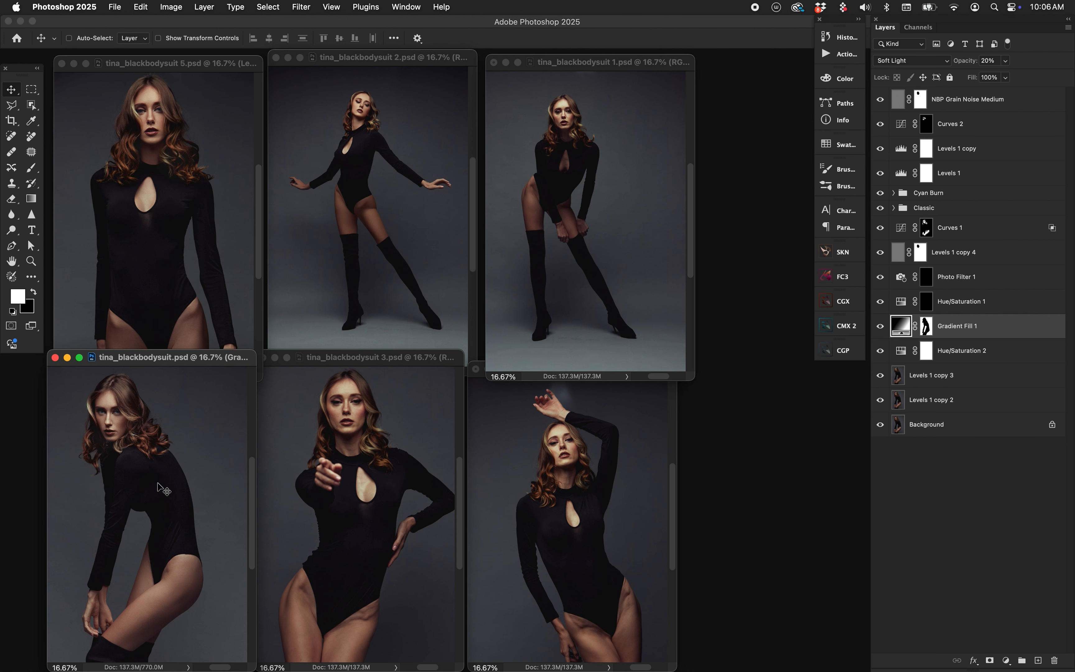
click(310, 512)
click(472, 511)
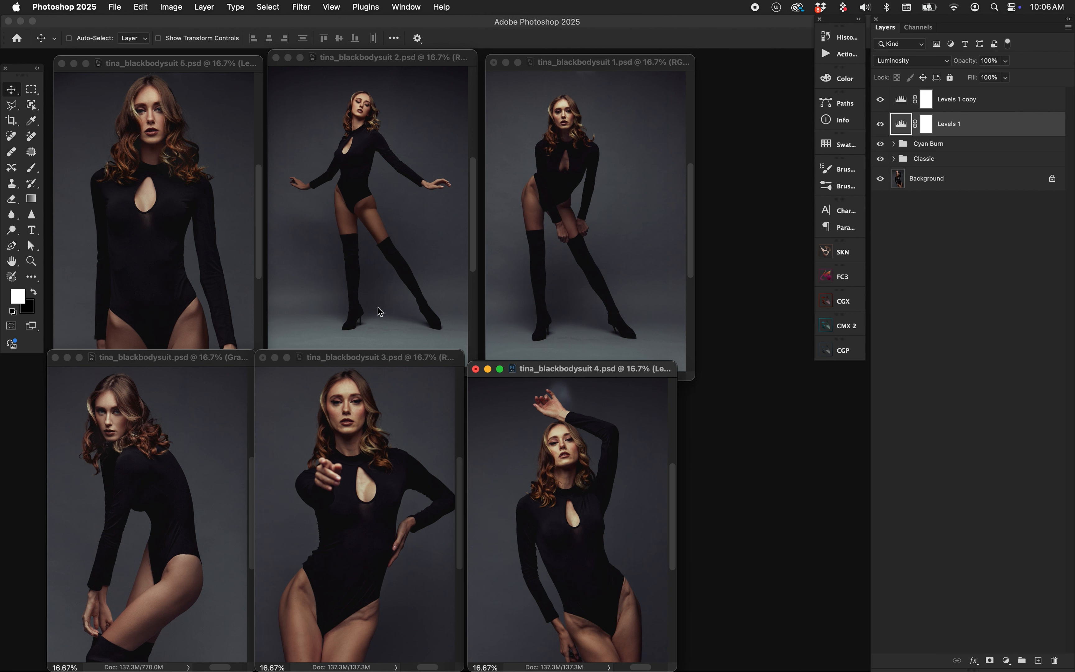
Step: Review the Workspace preferences for opening documents as tabs and docking floating windows, and accept the dialog
key(super)
key(i)
key(super+k)
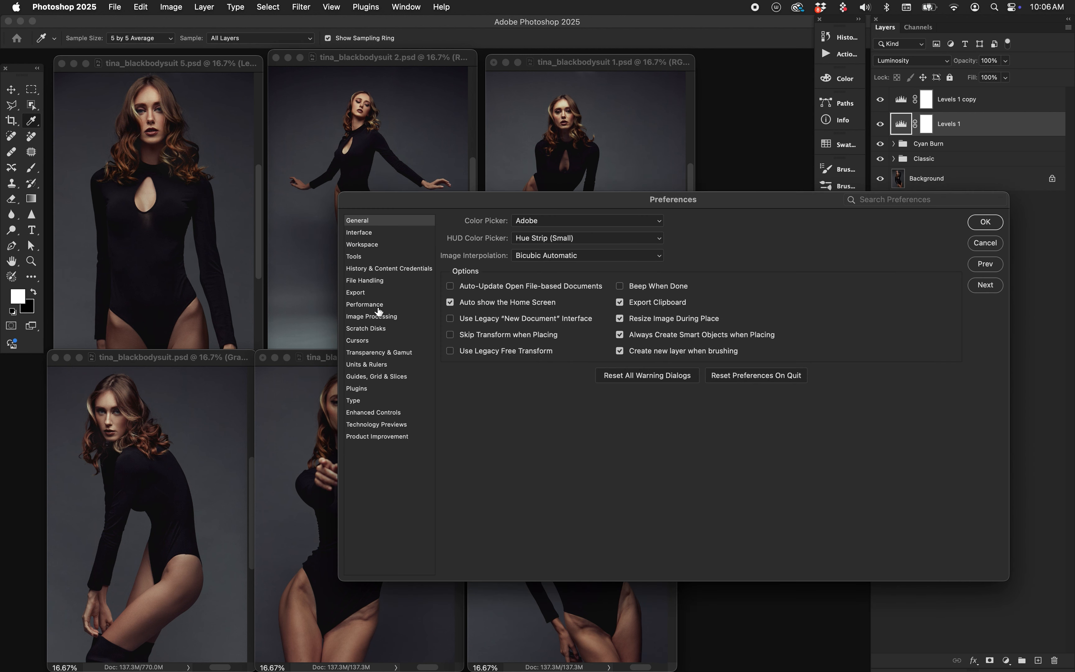
drag(467, 204, 378, 202)
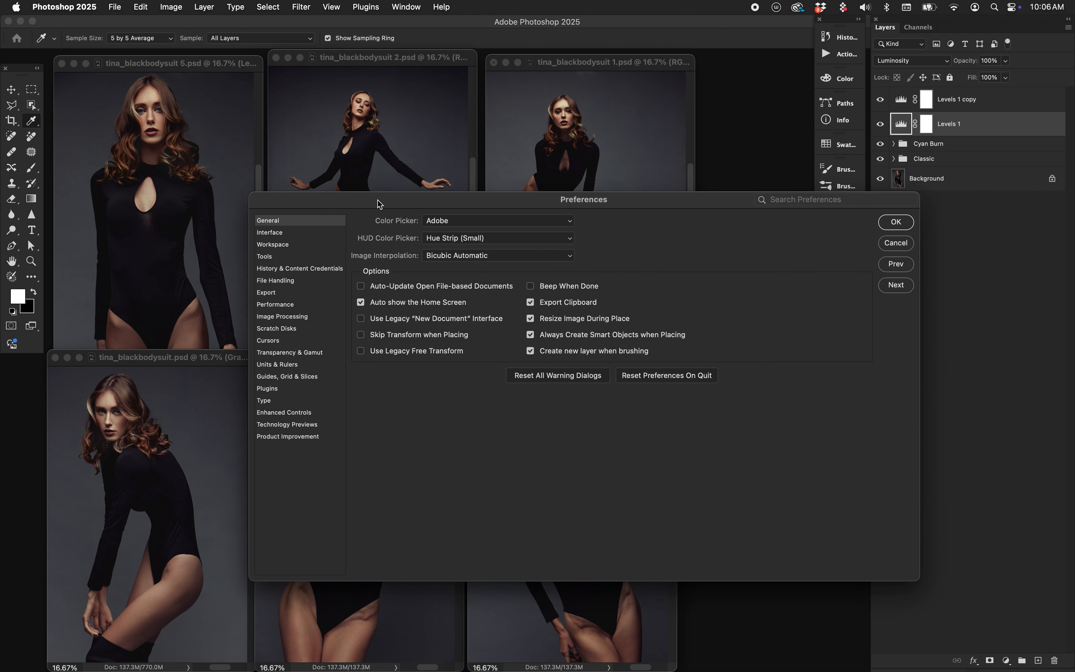
click(300, 244)
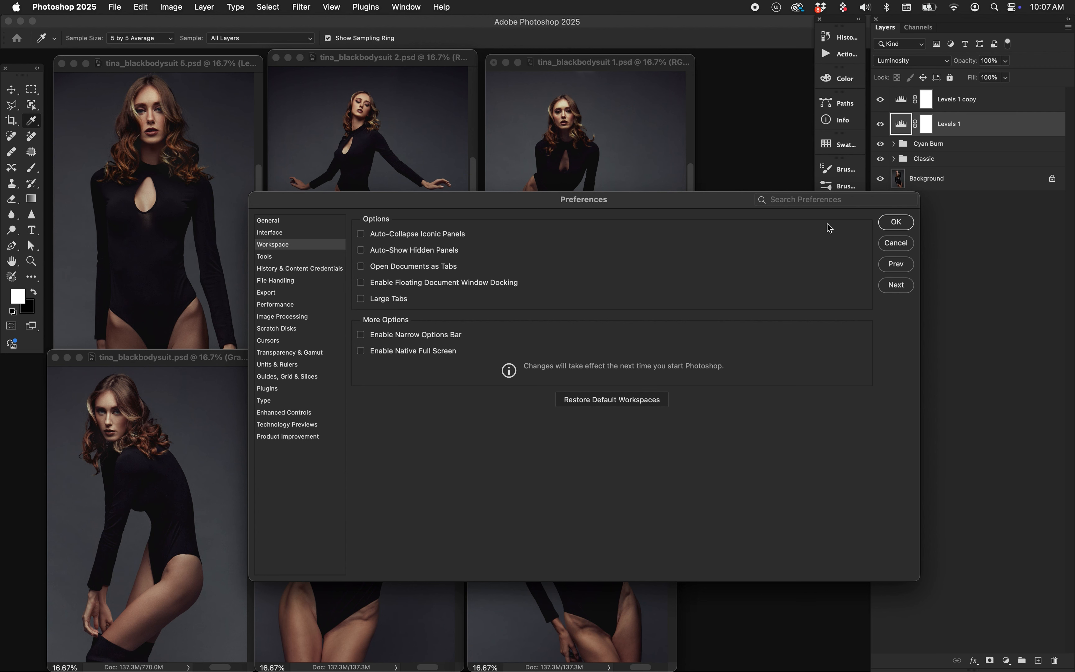
click(895, 222)
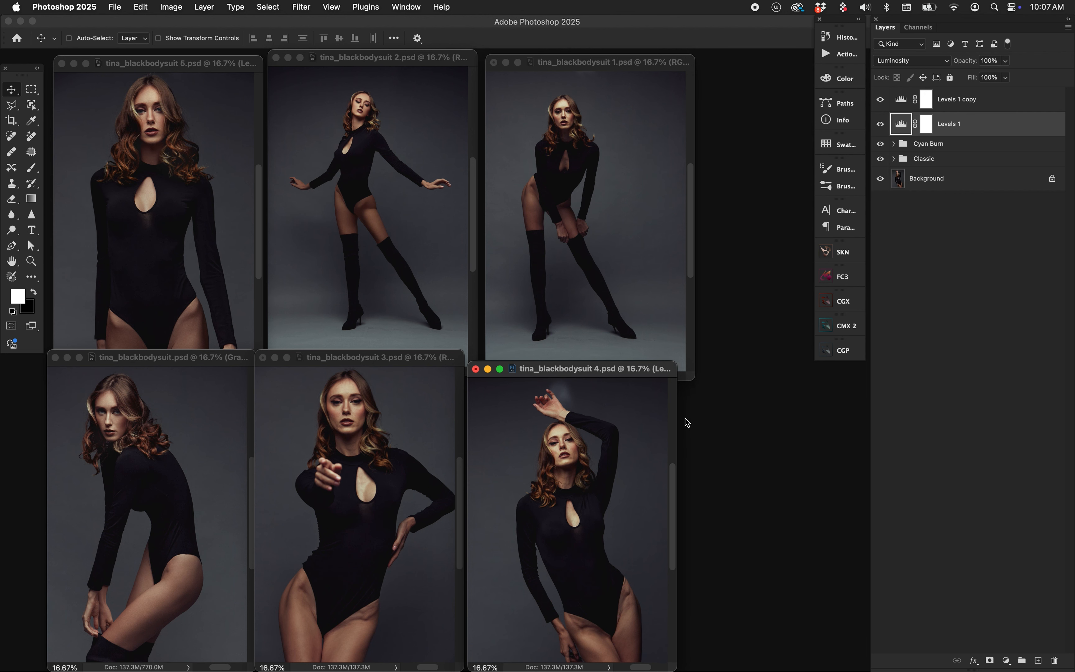
Step: Recheck the document tab and floating window docking options in the Workspace preferences, cancelling the dialog each time
key(i)
key(super+k)
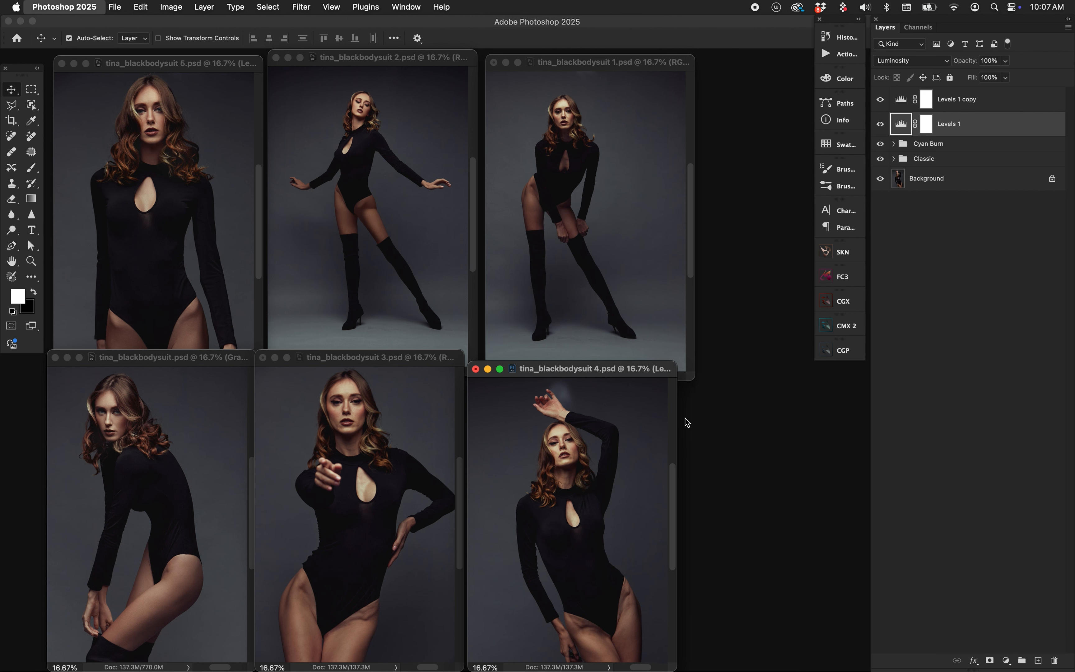
click(321, 246)
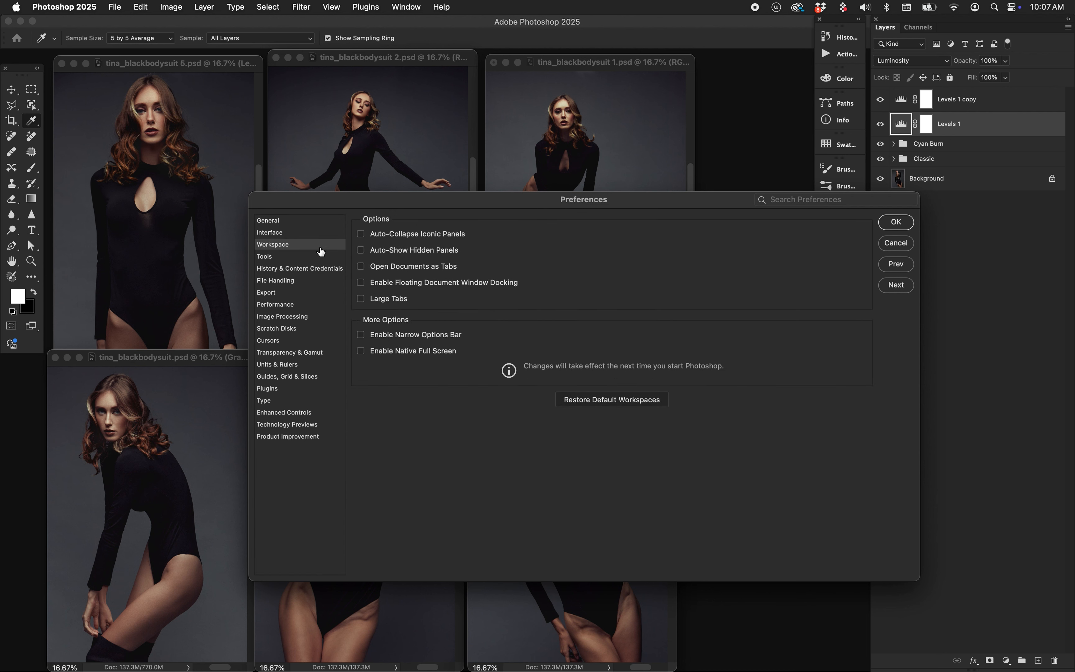
click(896, 243)
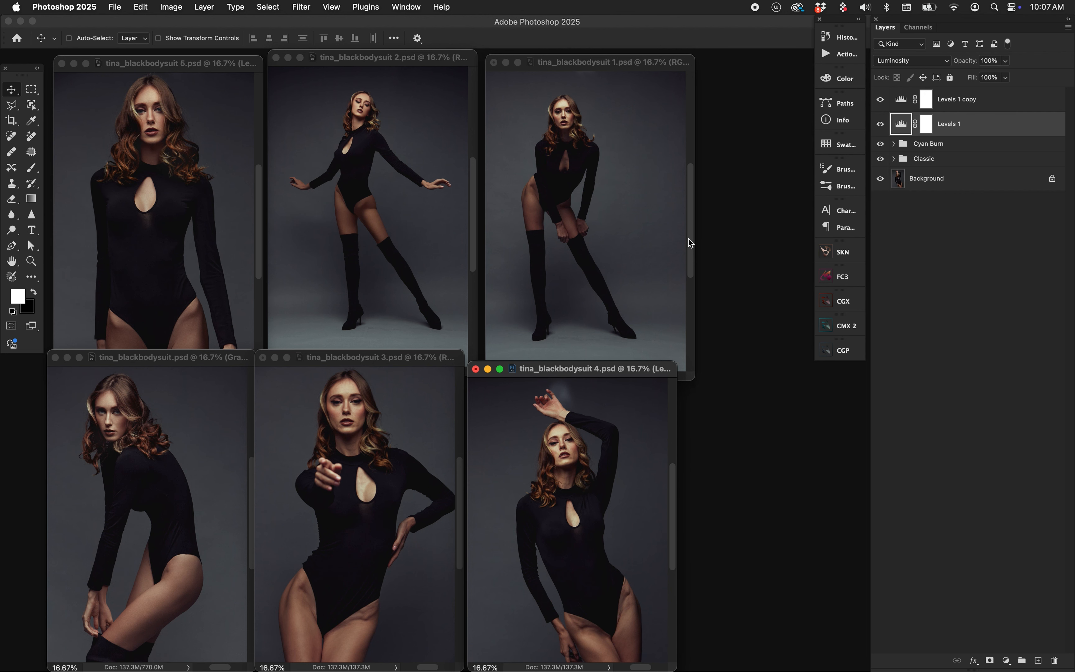
key(i)
key(super+k)
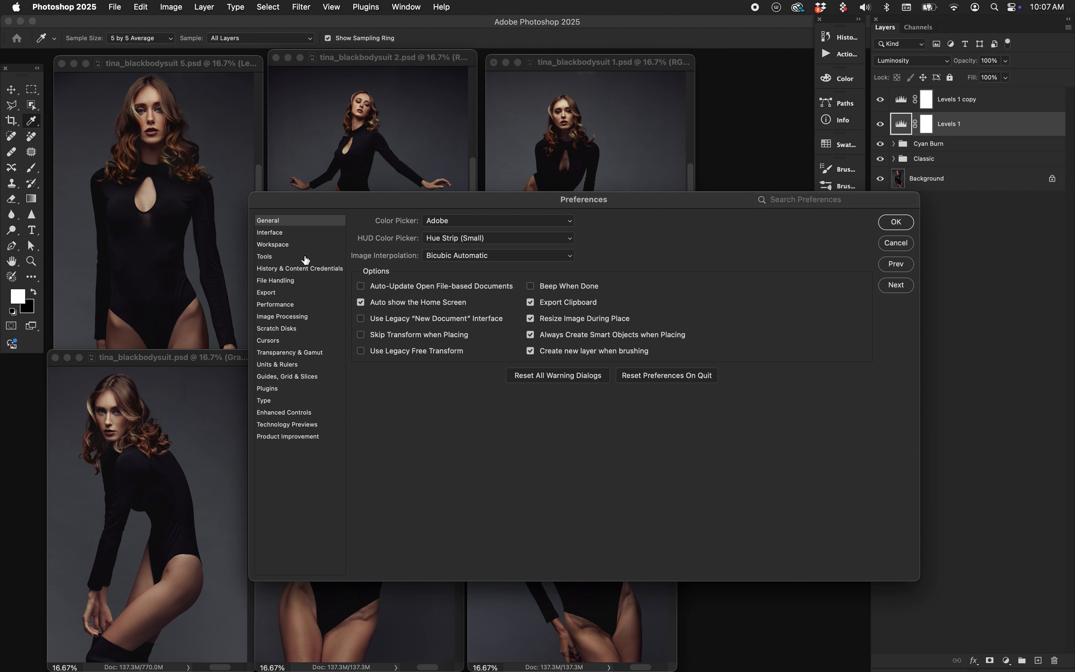
click(273, 247)
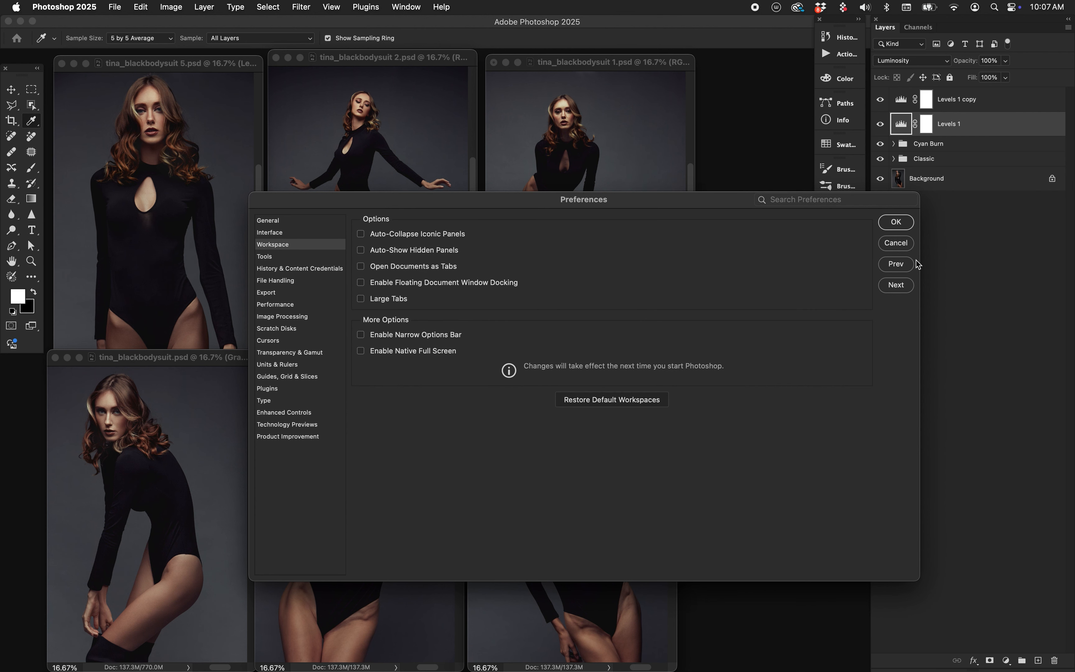
click(895, 244)
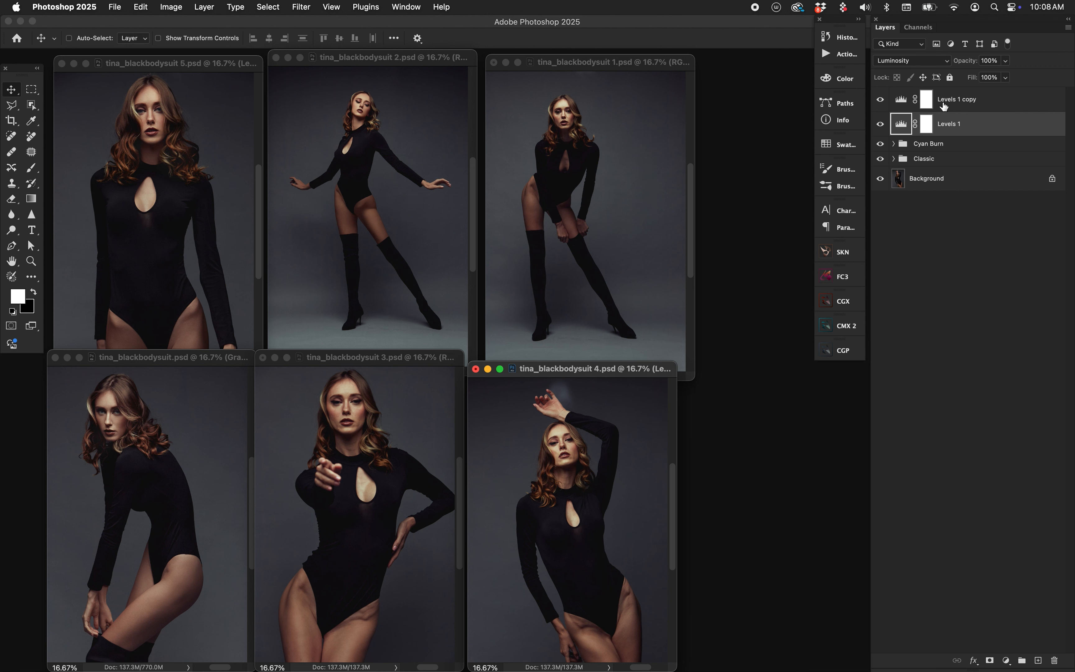
Step: Arrange the six open tina_blackbodysuit documents in a 6-up layout
click(652, 67)
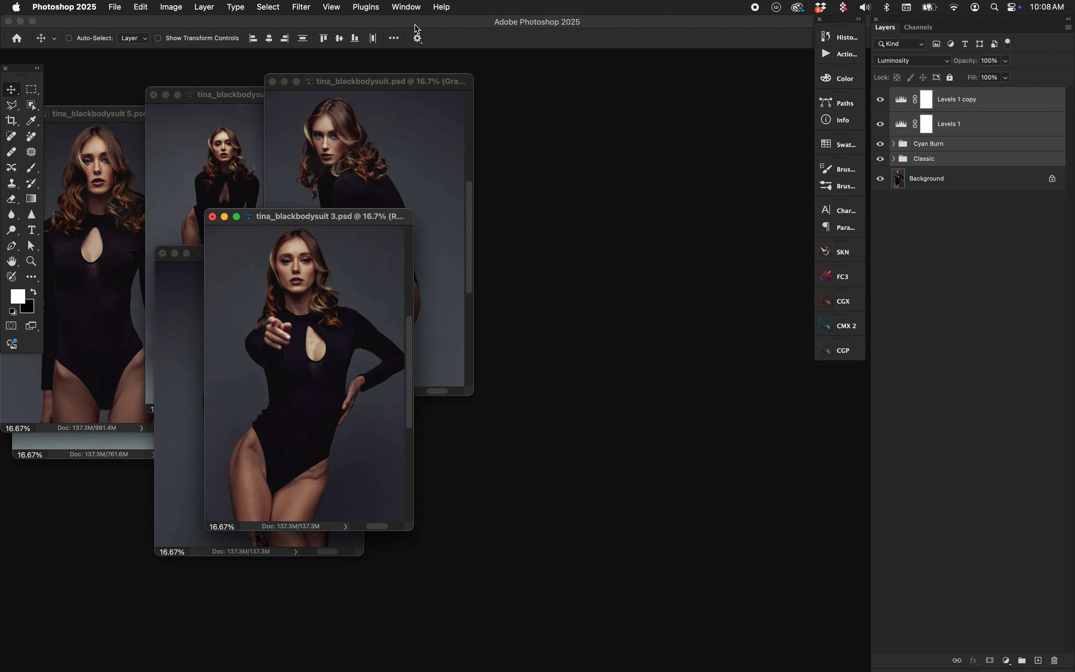
click(406, 7)
mouse_move(420, 24)
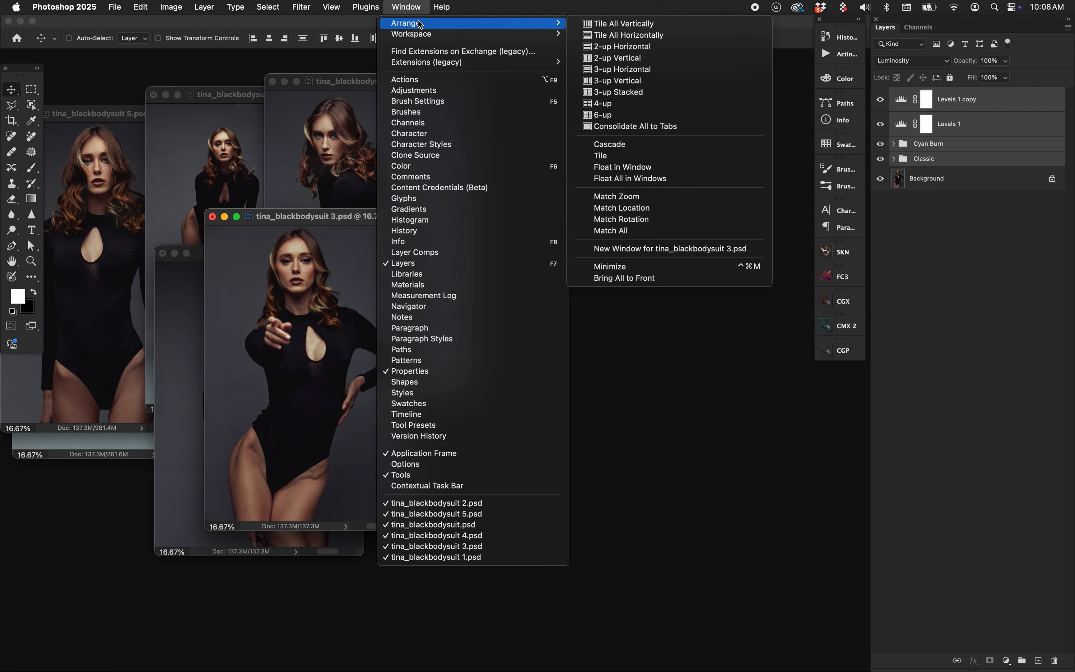
click(664, 116)
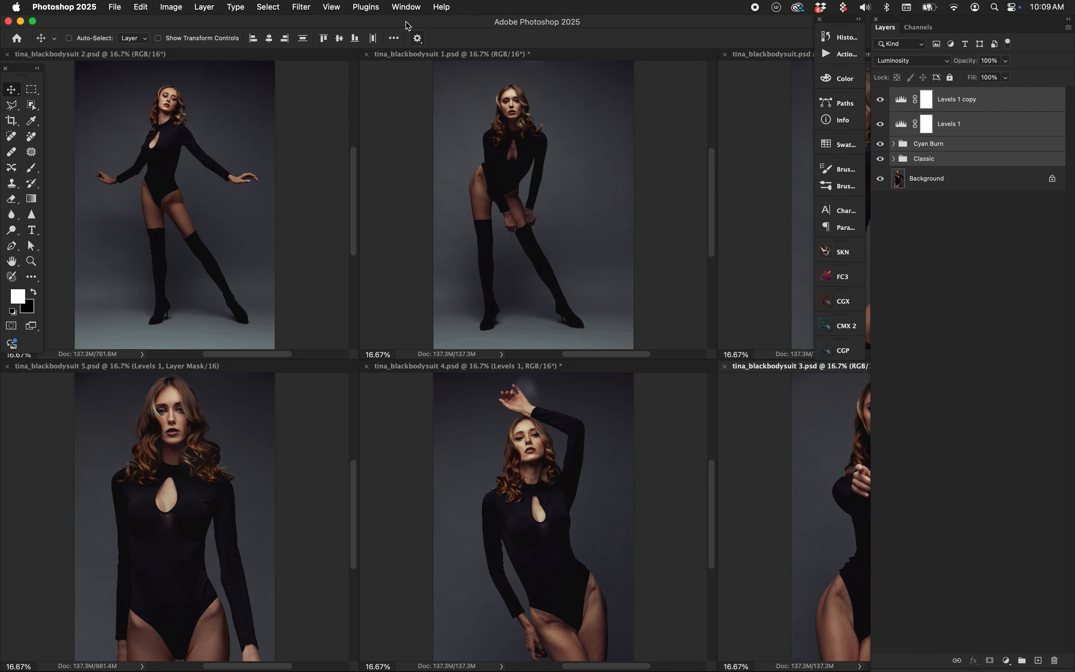
Step: Switch the open documents to a 4-up layout
click(394, 6)
mouse_move(420, 35)
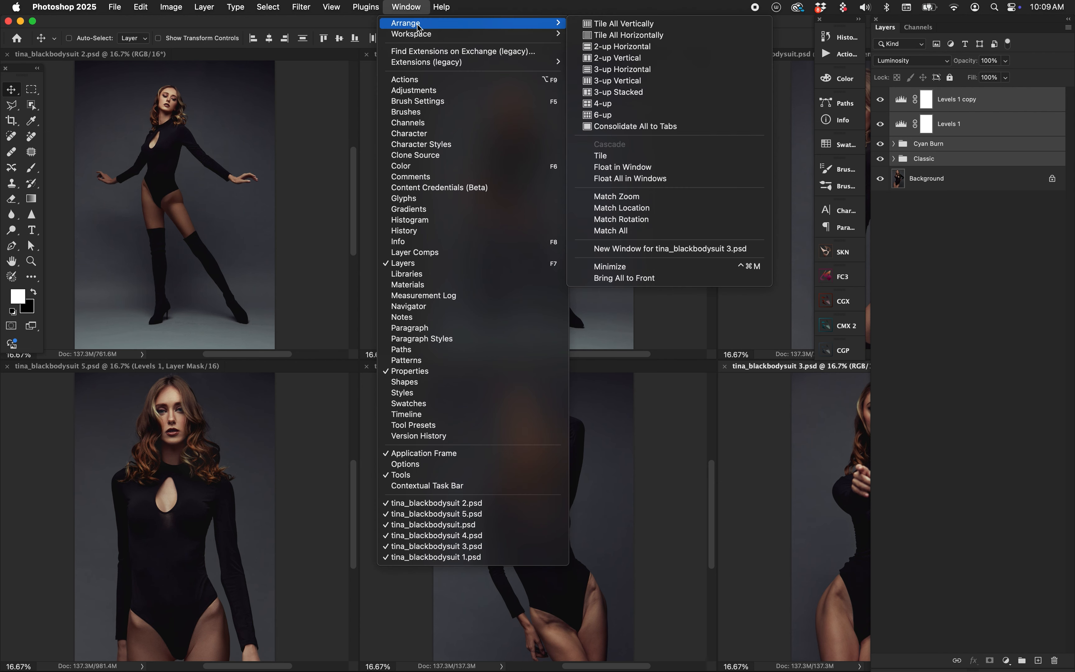
click(676, 103)
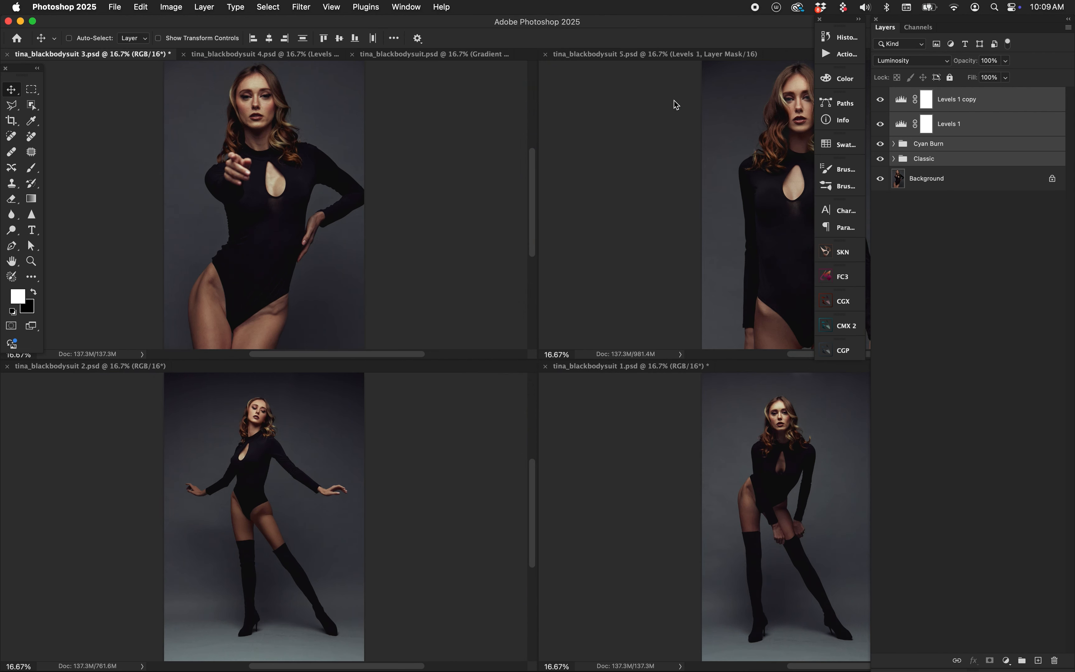
Step: Tile all the open documents horizontally
click(406, 6)
mouse_move(413, 26)
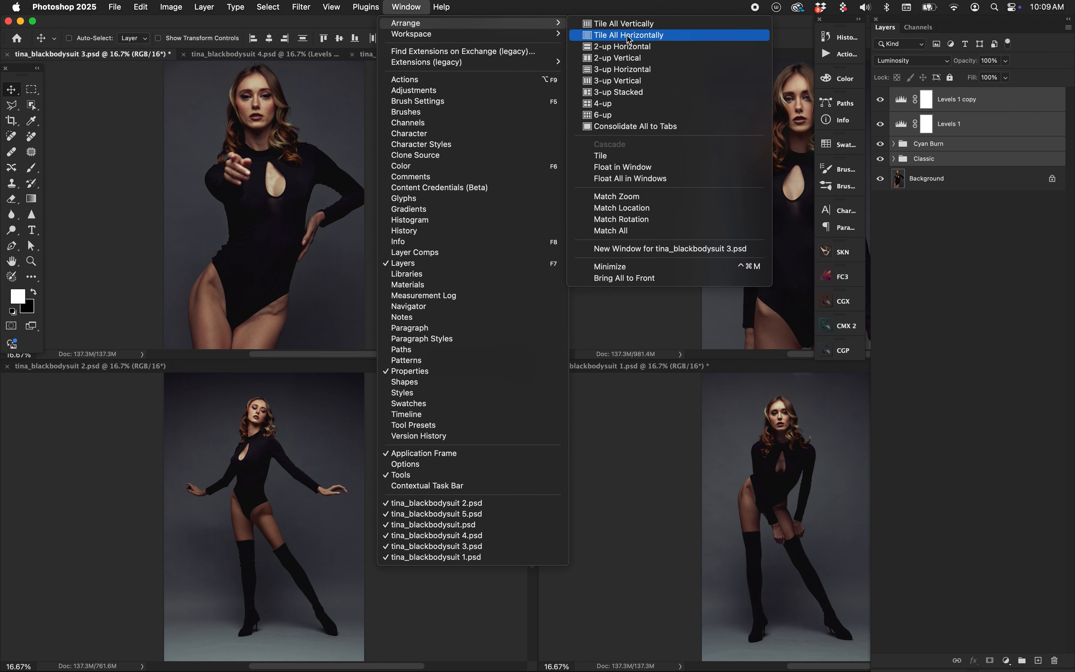
click(630, 35)
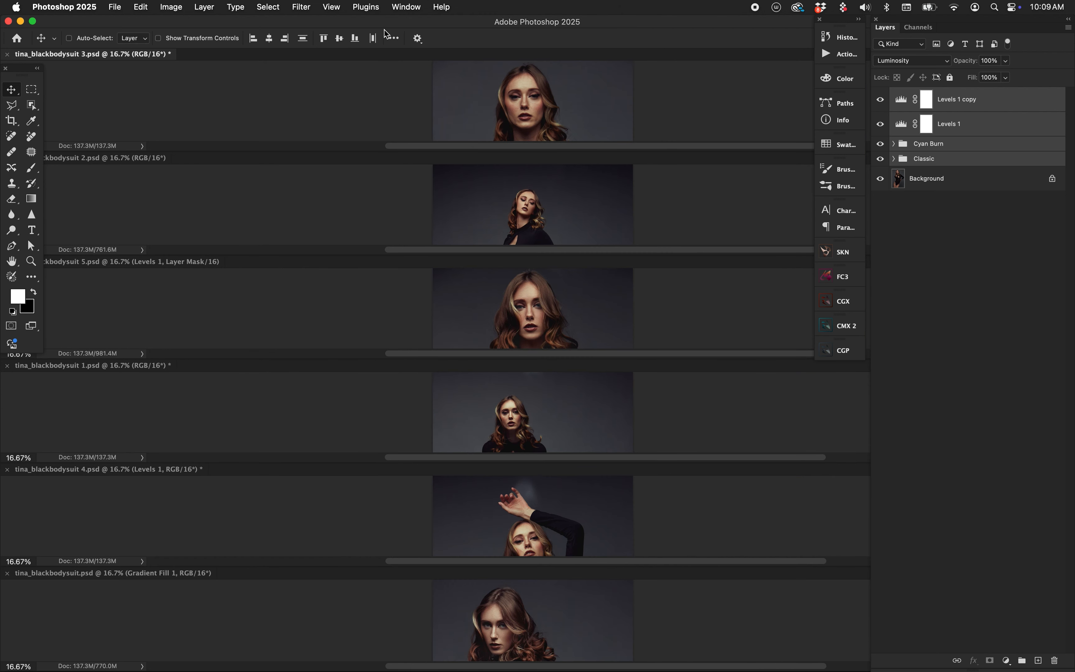
Step: Match the zoom, location and rotation of all the tiled documents to tina_blackbodysuit 3.psd
click(406, 7)
mouse_move(407, 22)
click(591, 232)
Step: Tile all open documents vertically, and undock tina_blackbodysuit 3, 5, 1, 4 and the unnumbered tina_blackbodysuit.psd as floating windows
click(406, 7)
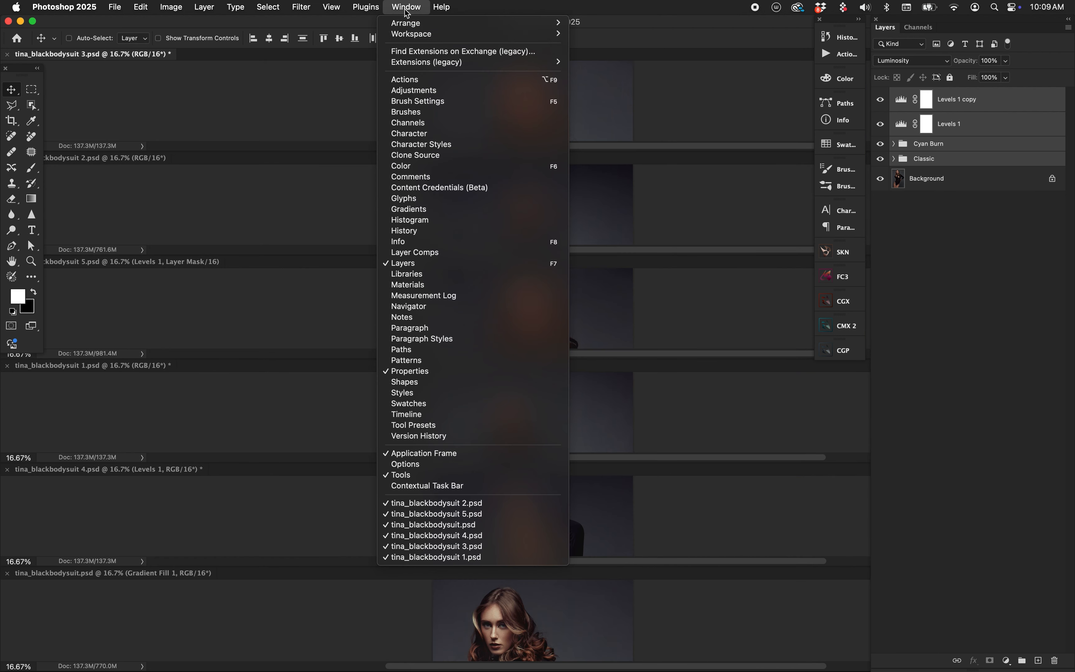
click(613, 24)
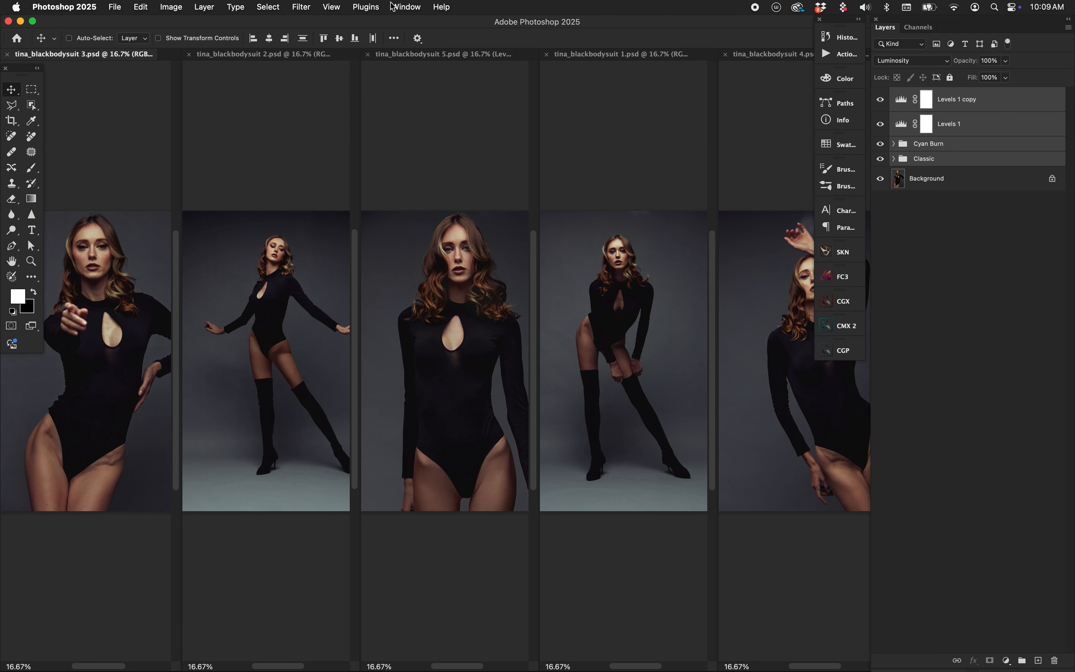
drag(123, 58, 215, 145)
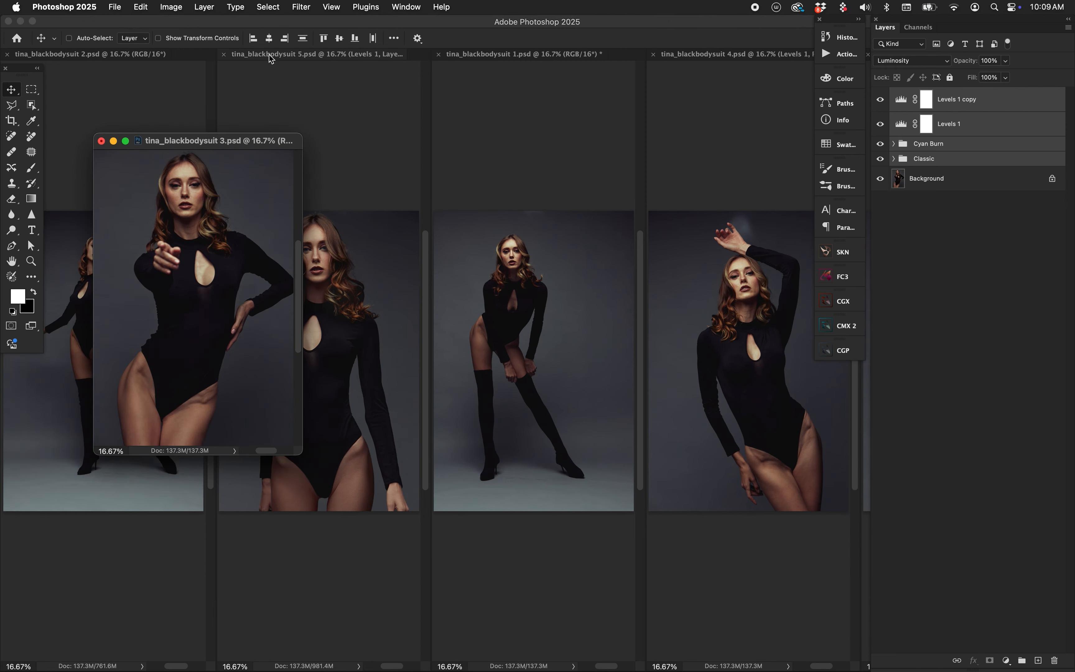
drag(269, 56, 348, 132)
drag(497, 54, 546, 153)
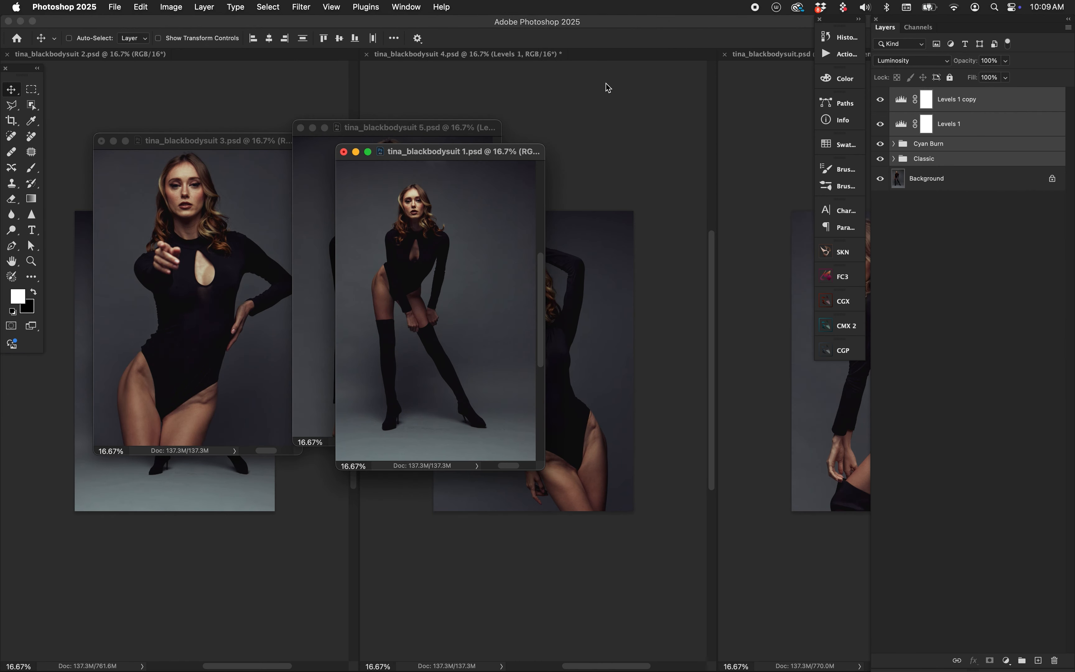
drag(586, 54, 630, 149)
drag(729, 58, 728, 154)
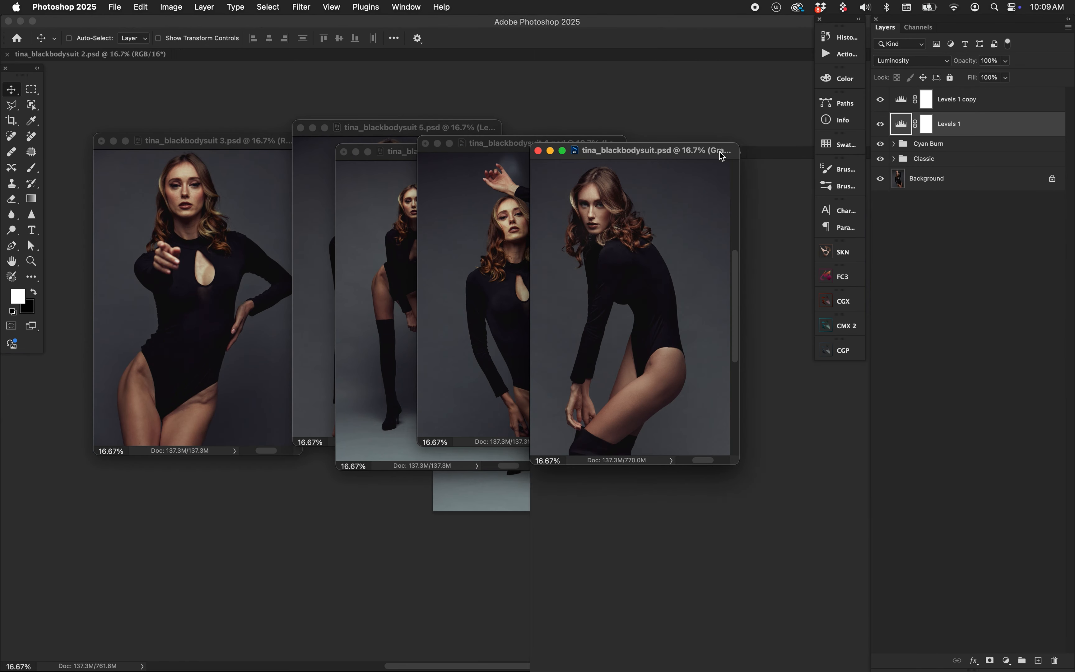
Step: Float tina_blackbodysuit 2.psd near the tools and place tina_blackbodysuit 3.psd directly beside it, both zoomed out to 12.5%
drag(155, 56, 200, 72)
key(super+minus)
click(211, 142)
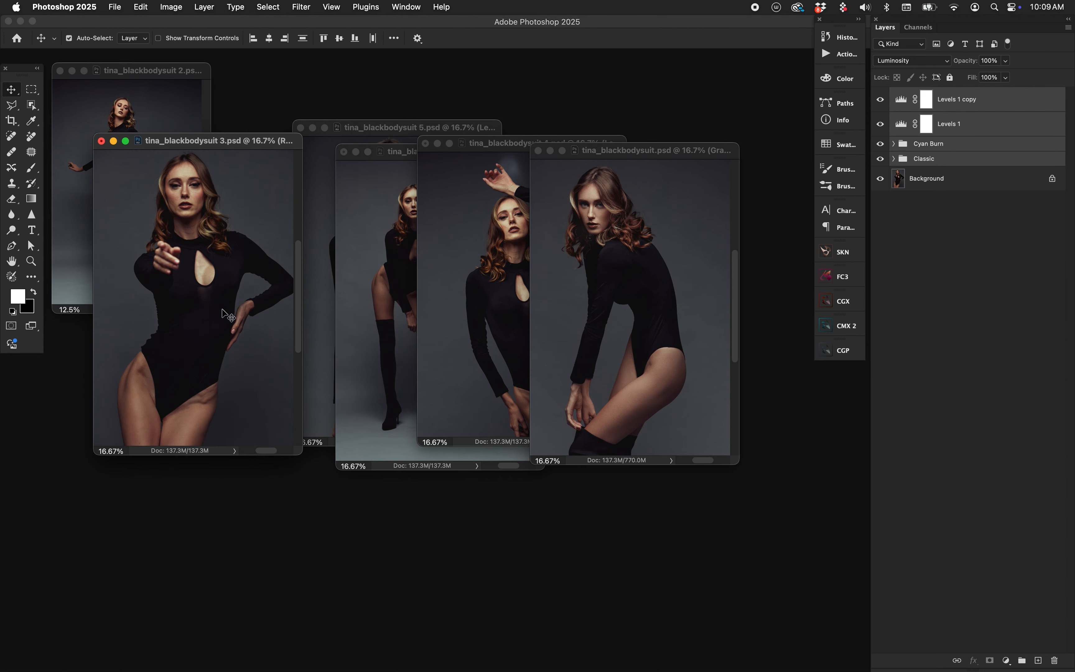
key(super+minus)
drag(212, 142, 333, 73)
Step: Zoom tina_blackbodysuit 4.psd and 1.psd out to 12.5% and line them up in a second row beneath documents 2 and 3
click(488, 292)
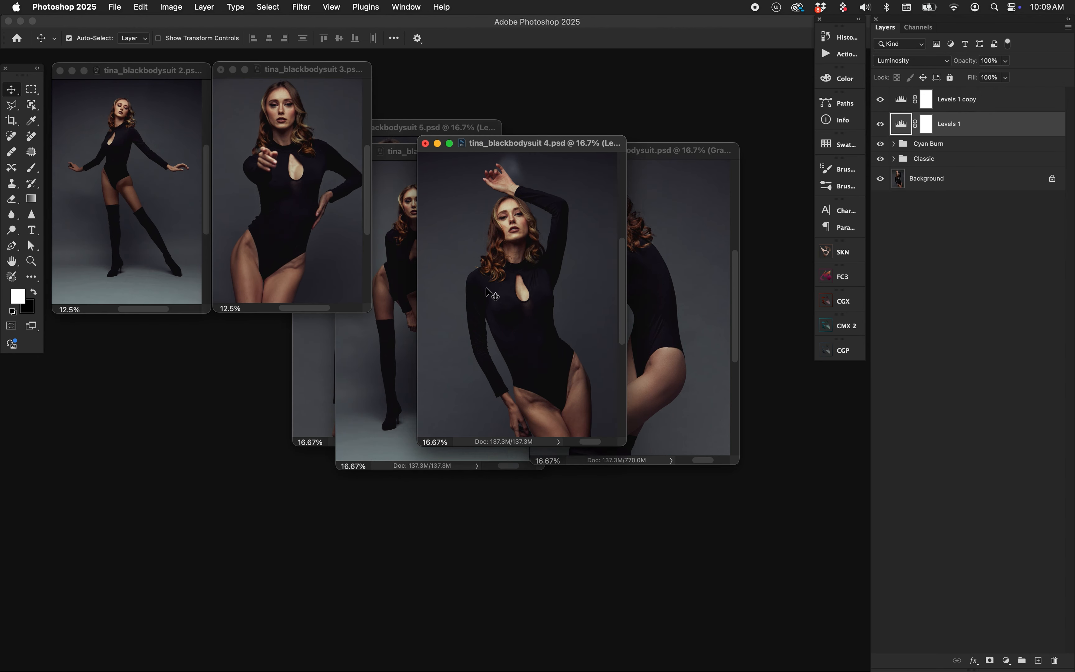
key(super+minus)
drag(513, 147, 147, 327)
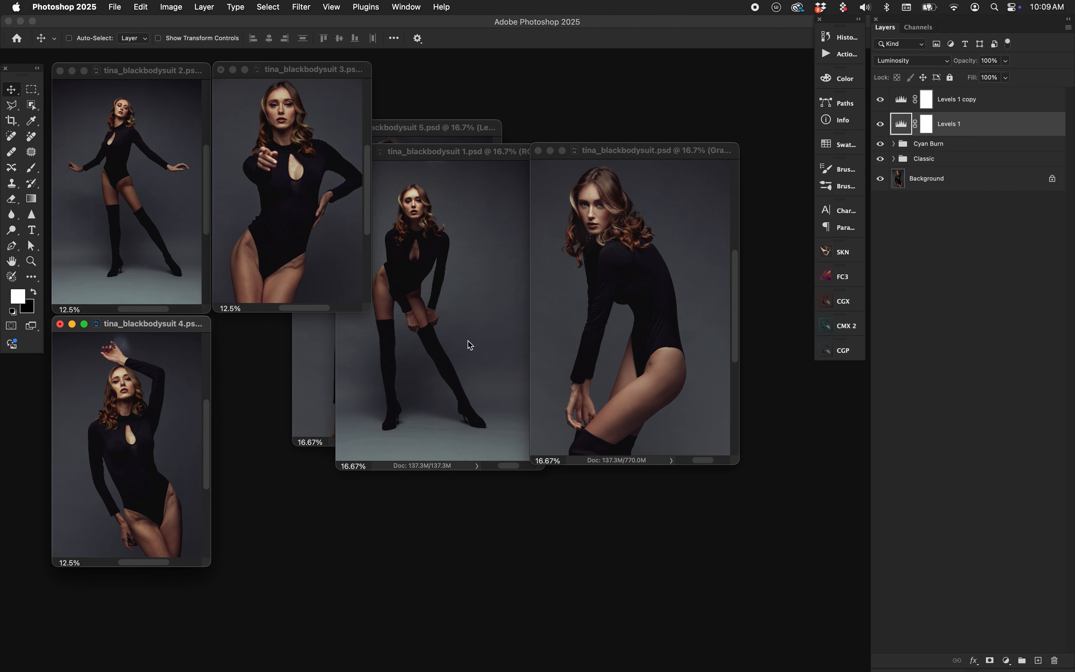
click(470, 345)
key(super+minus)
drag(427, 153, 303, 327)
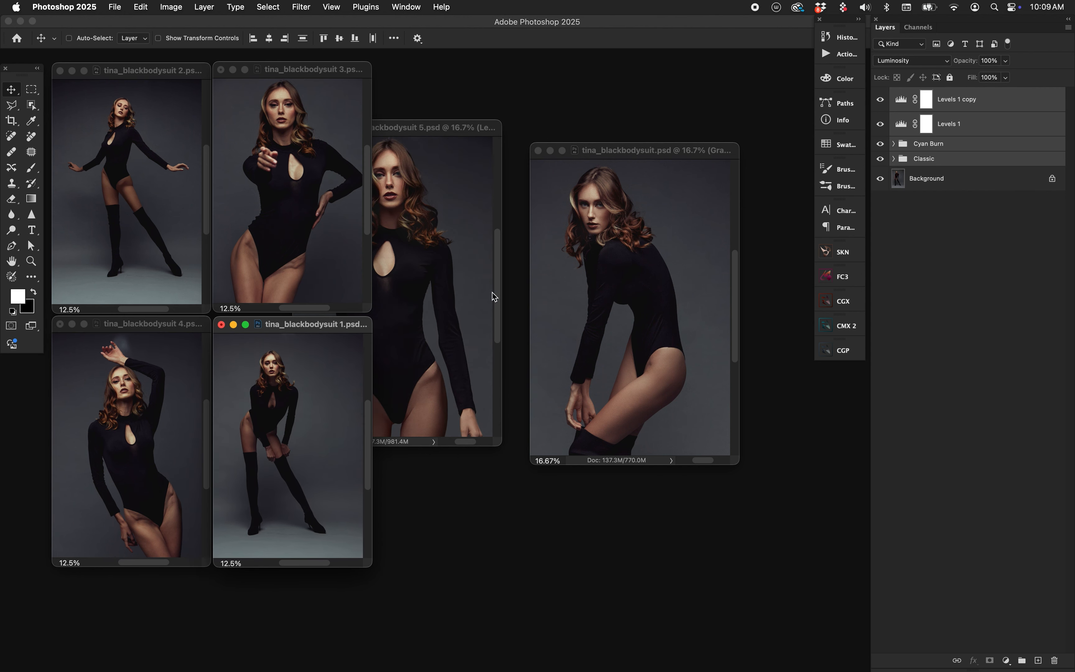
Step: Zoom tina_blackbodysuit 5.psd and tina_blackbodysuit.psd out to 12.5% and add them as the third column, 5 above the unnumbered one
click(493, 295)
key(super+minus)
drag(416, 141, 468, 74)
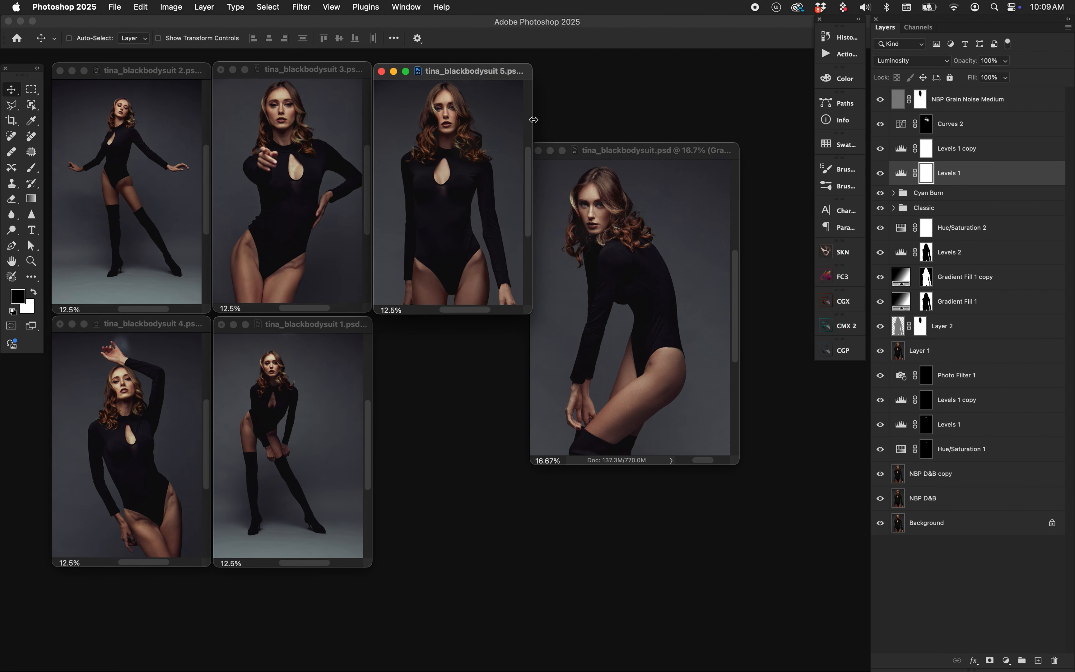
click(626, 215)
key(super+minus)
drag(604, 149, 446, 327)
click(14, 313)
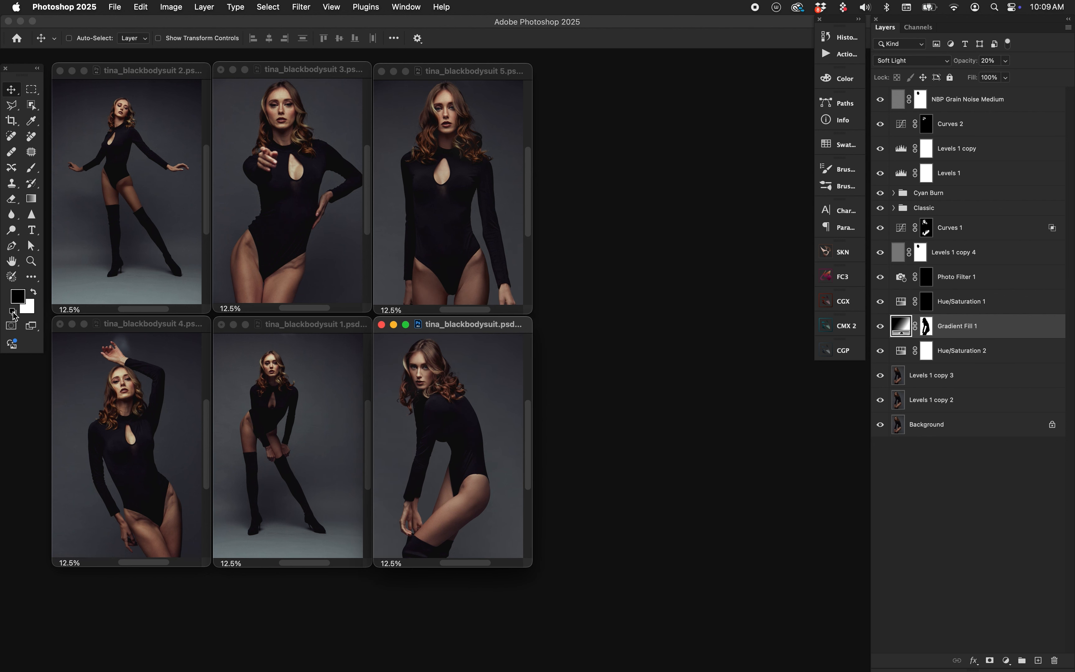